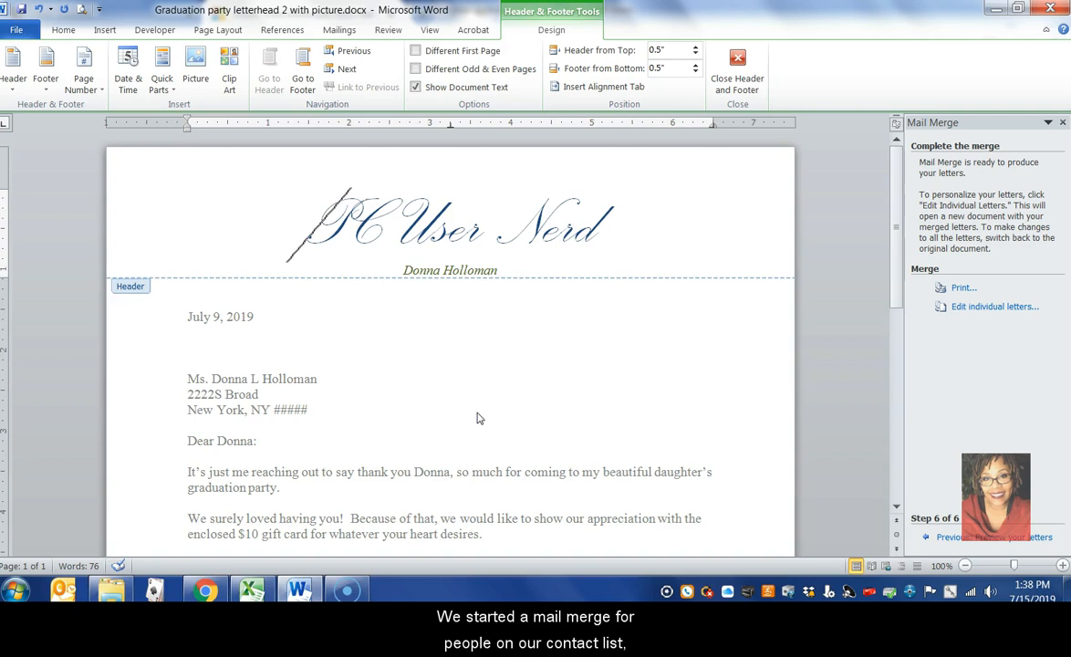
- Review the merged thank-you letter and its letterhead, and check the contact list in the Personal Address List 2 workbook in Excel
scroll(476, 418, "down", 3)
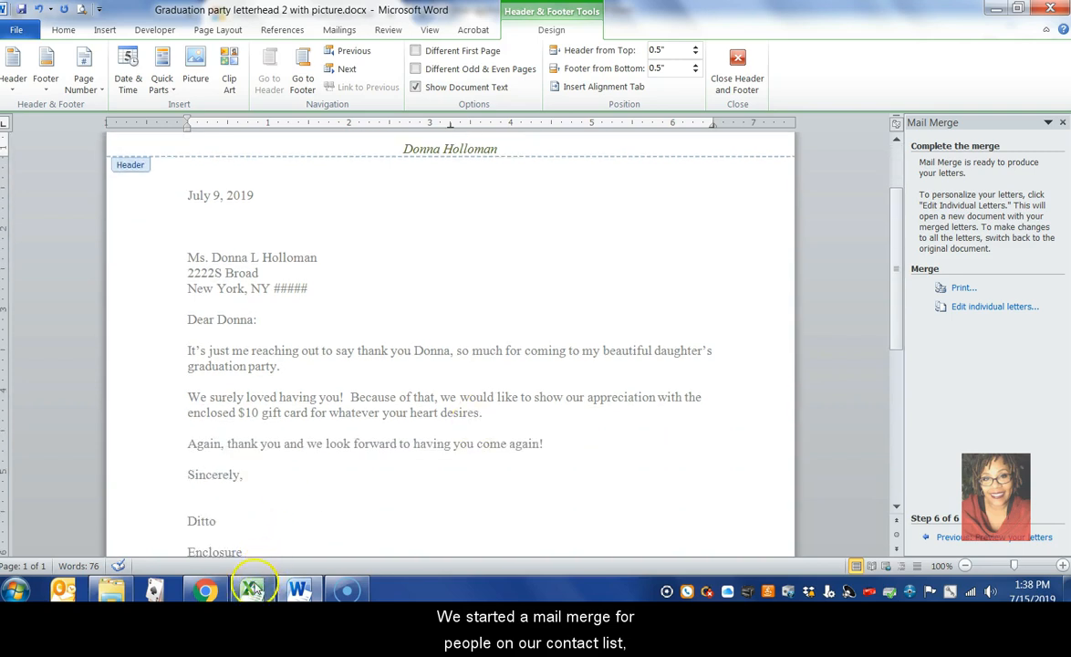
left_click(254, 588)
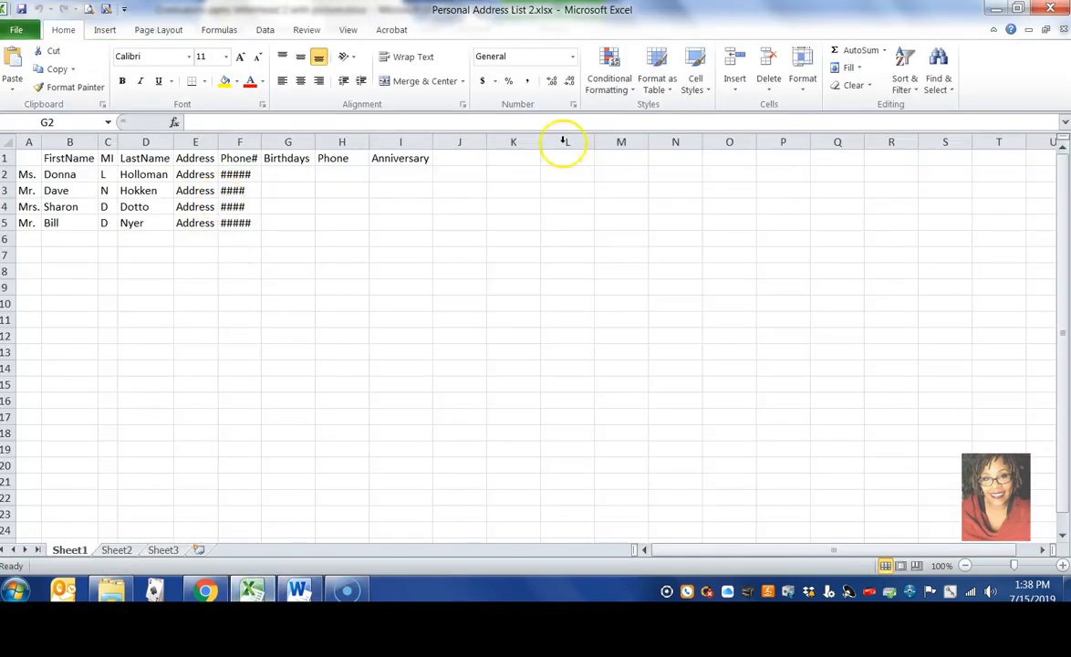
left_click(997, 8)
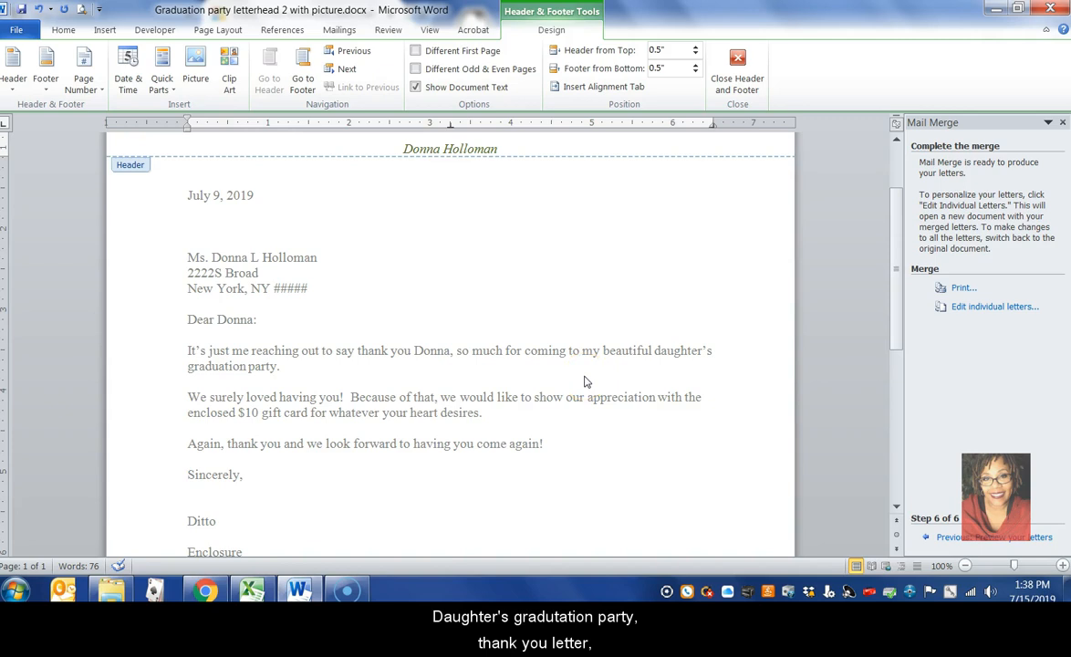
scroll(585, 381, "up", 2)
left_click(366, 382)
scroll(366, 382, "down", 4)
scroll(474, 363, "up", 4)
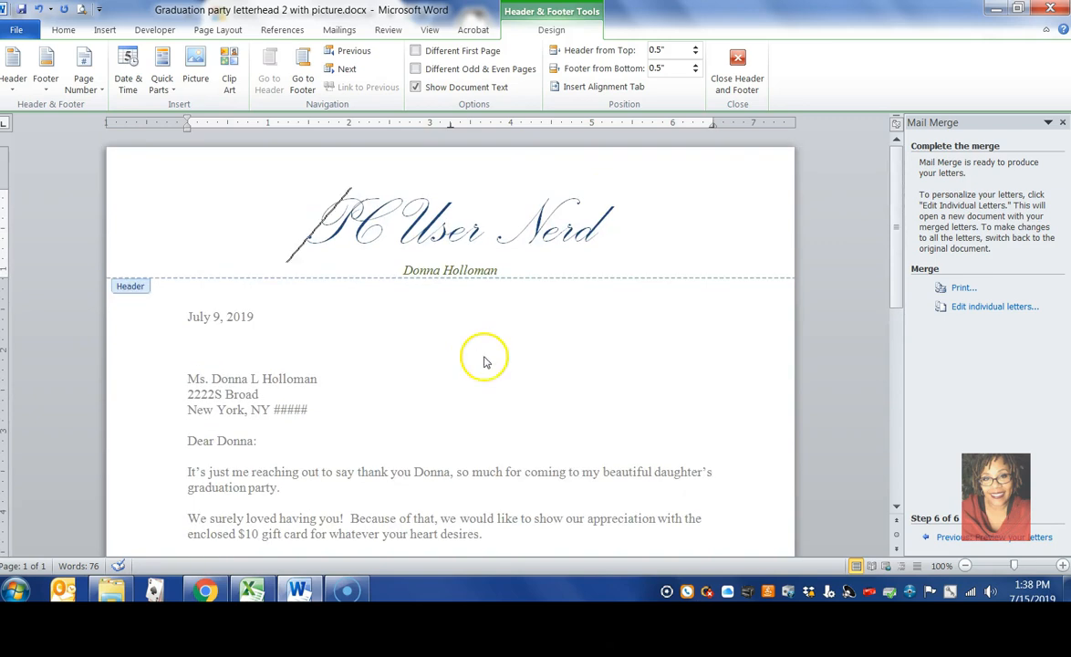
left_click(501, 366)
mouse_move(4, 42)
left_mouse_down()
mouse_move(72, 82)
mouse_move(445, 108)
mouse_move(955, 114)
left_mouse_up()
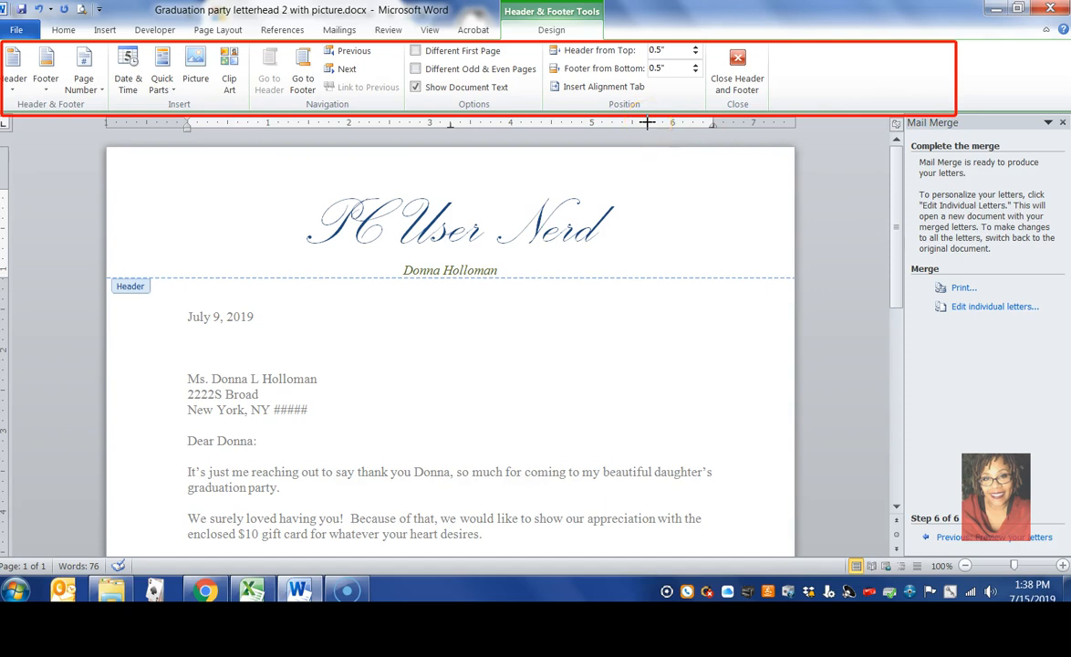
key("Escape")
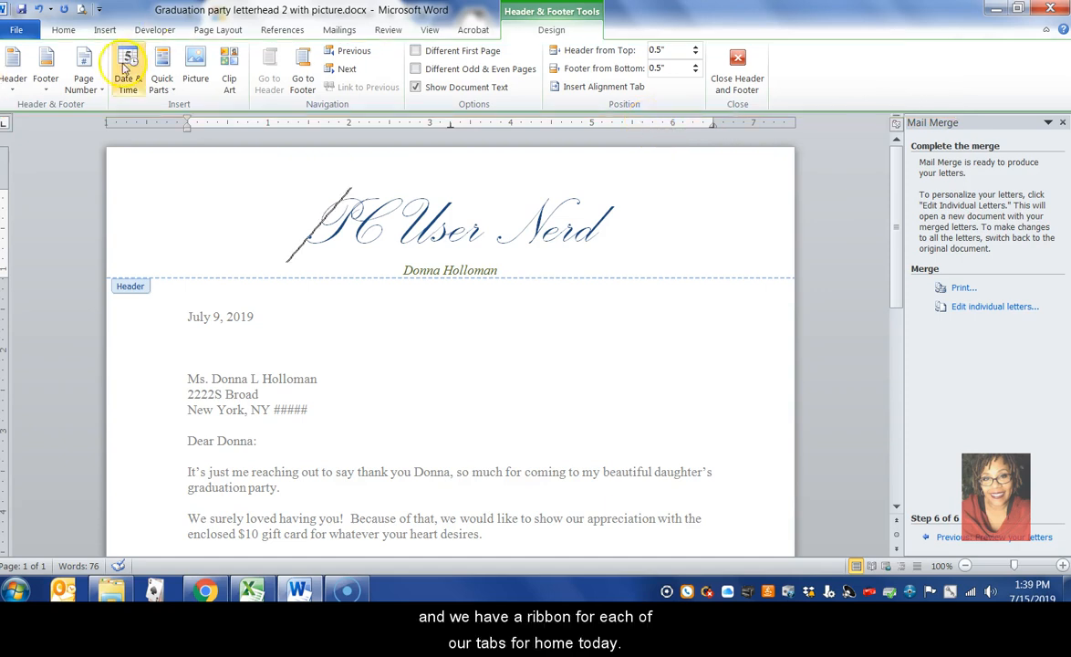
left_click(63, 29)
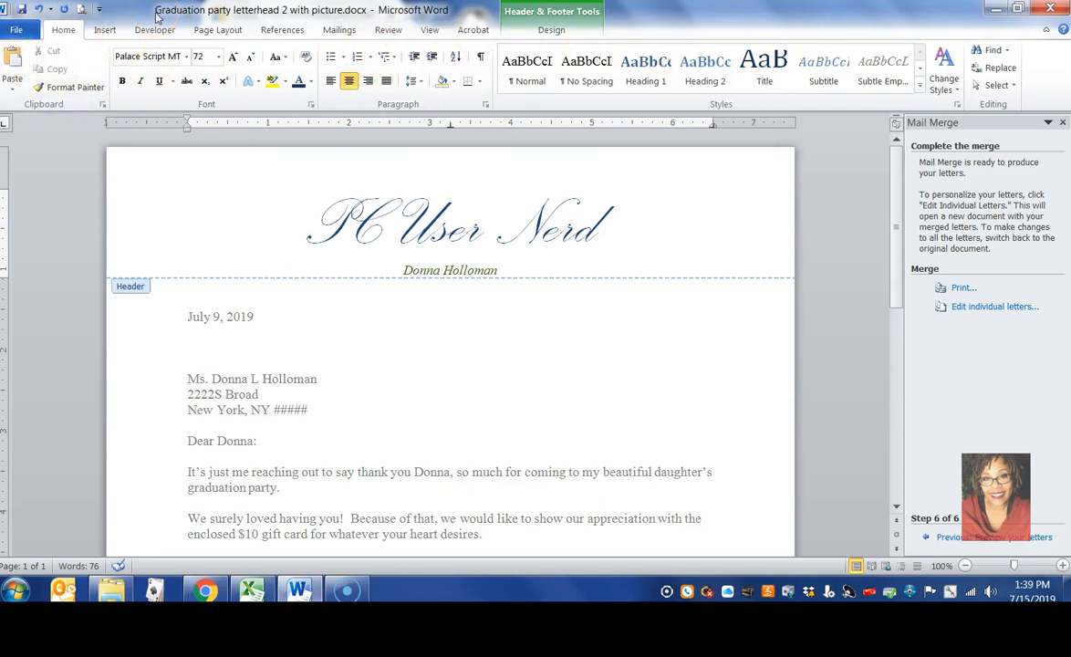
mouse_move(5, 42)
left_mouse_down()
mouse_move(28, 55)
mouse_move(383, 105)
mouse_move(1022, 107)
left_mouse_up()
- Insert the portrait photo from the Pictures library into the letterhead before "PC User Nerd", finding it with the first previously used search
left_click(105, 30)
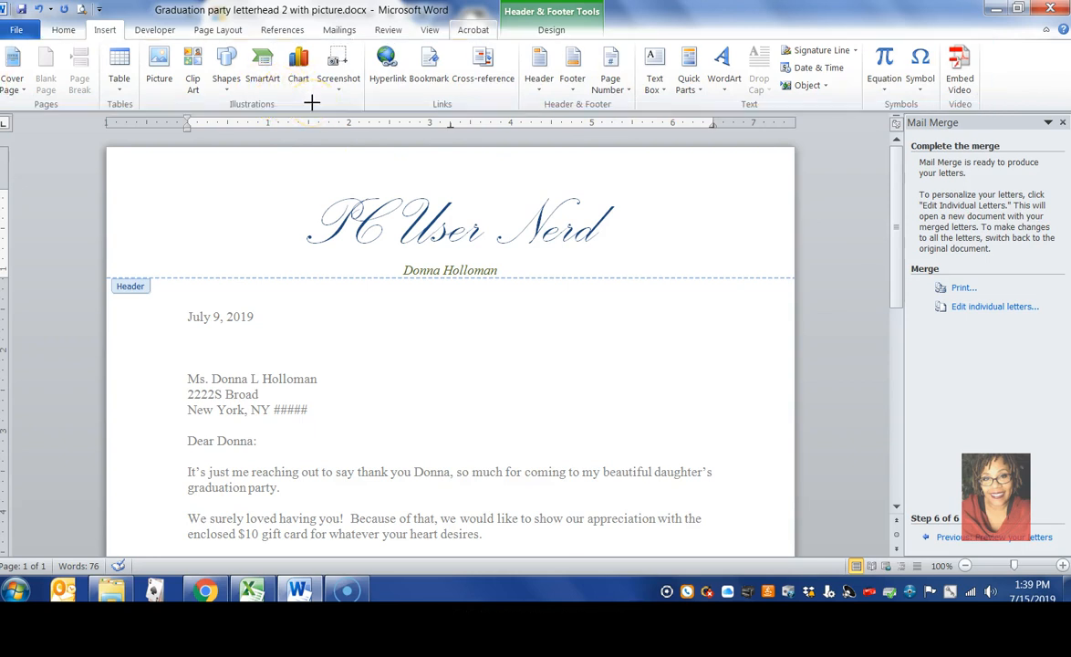
left_click(159, 69)
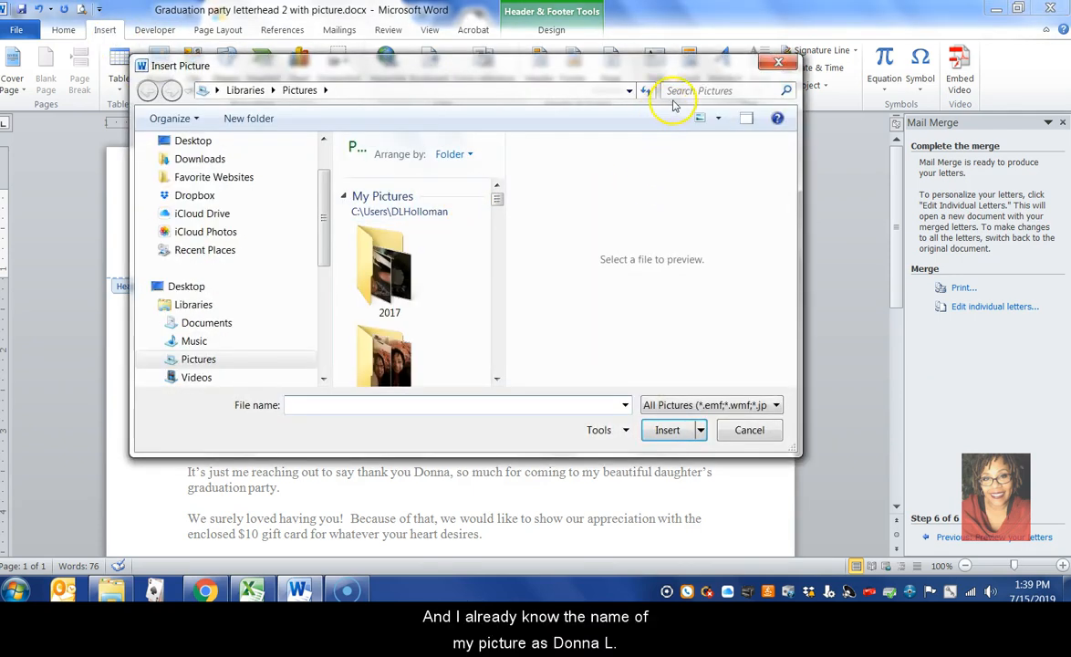
left_click(676, 93)
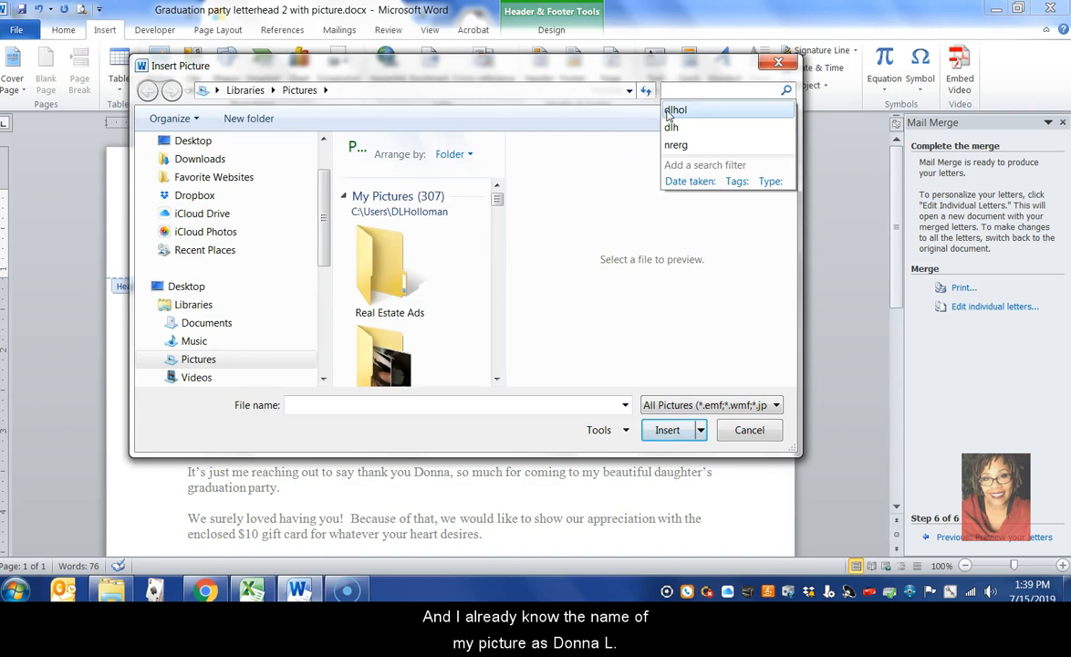
left_click(675, 111)
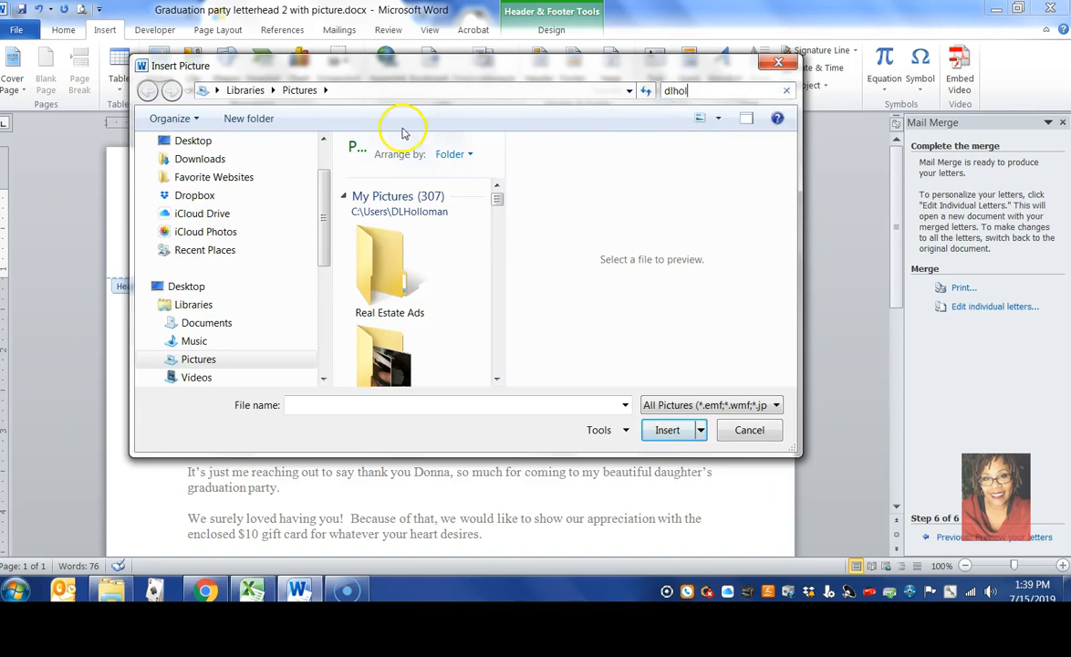
double_click(390, 362)
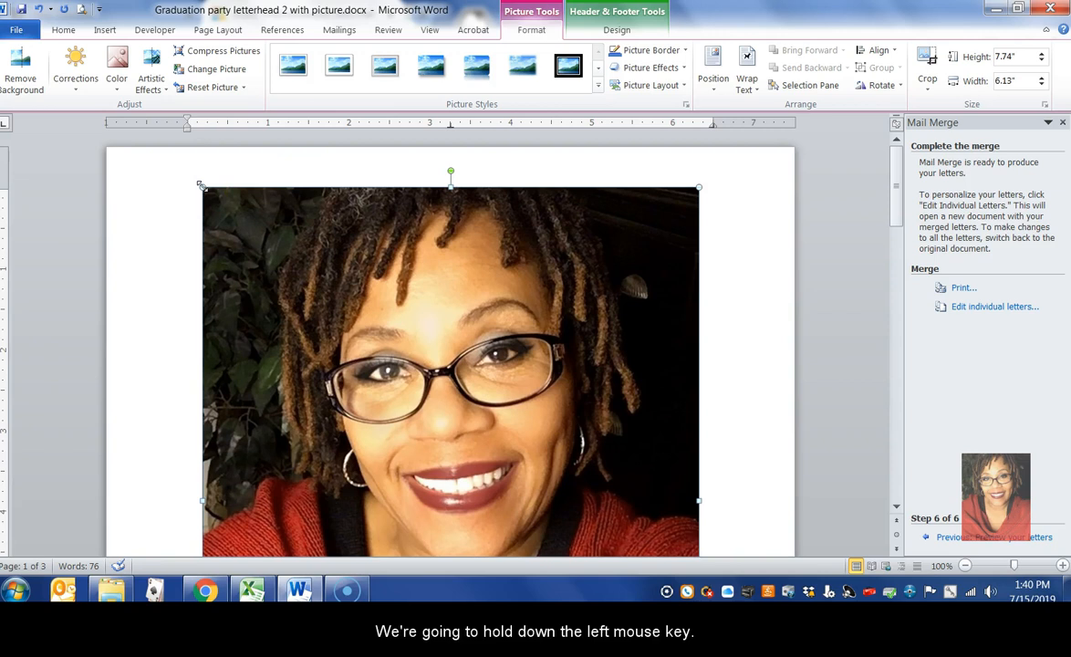
- Scale the letterhead photo down proportionally to about 1.45 inches high and 1.15 inches wide
left_click_drag(202, 186, 519, 500)
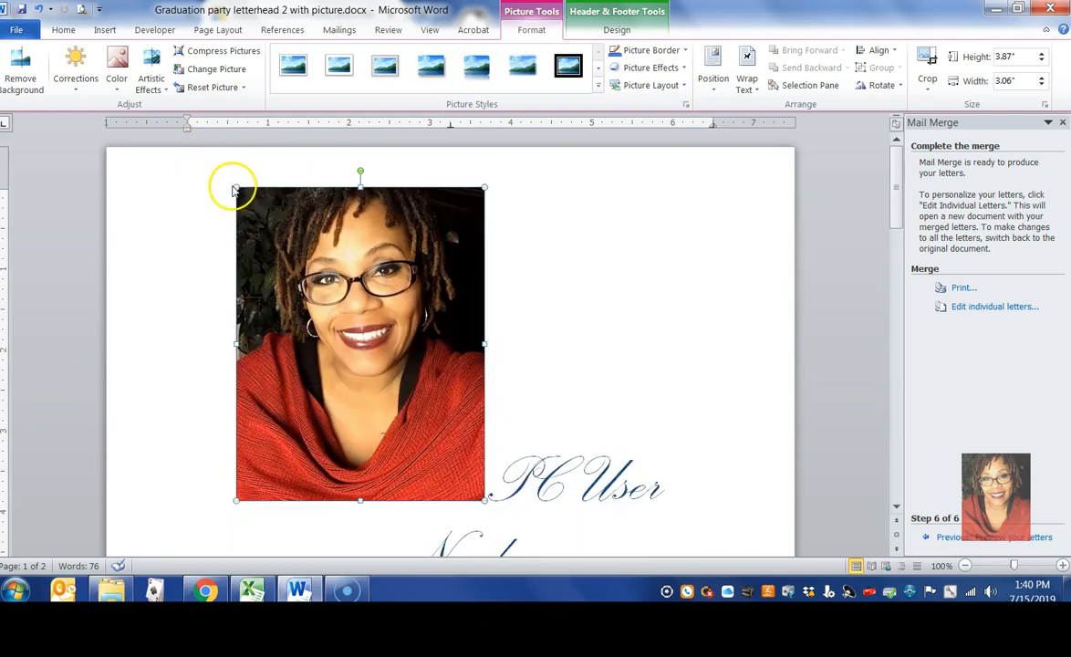
left_click_drag(234, 186, 363, 373)
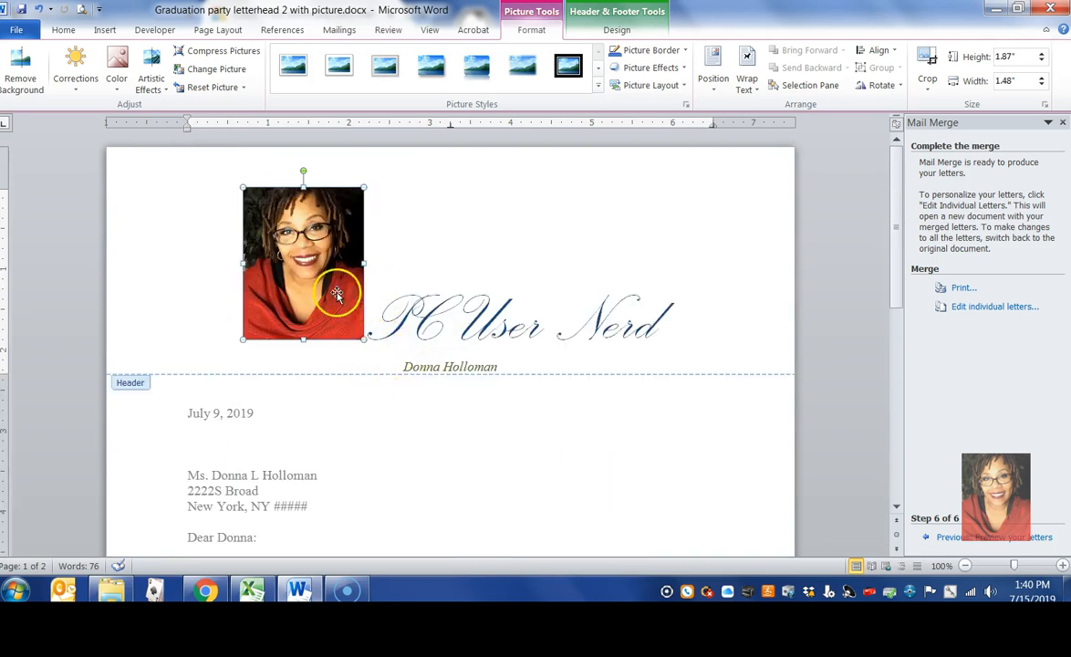
left_click_drag(242, 187, 271, 224)
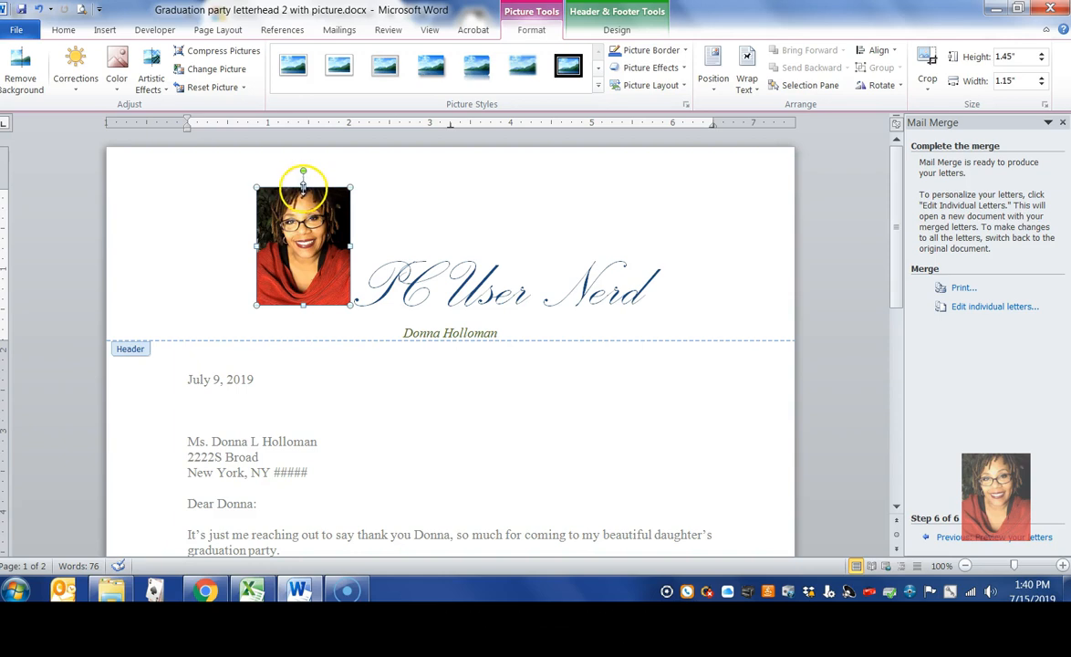
left_click_drag(303, 306, 307, 282)
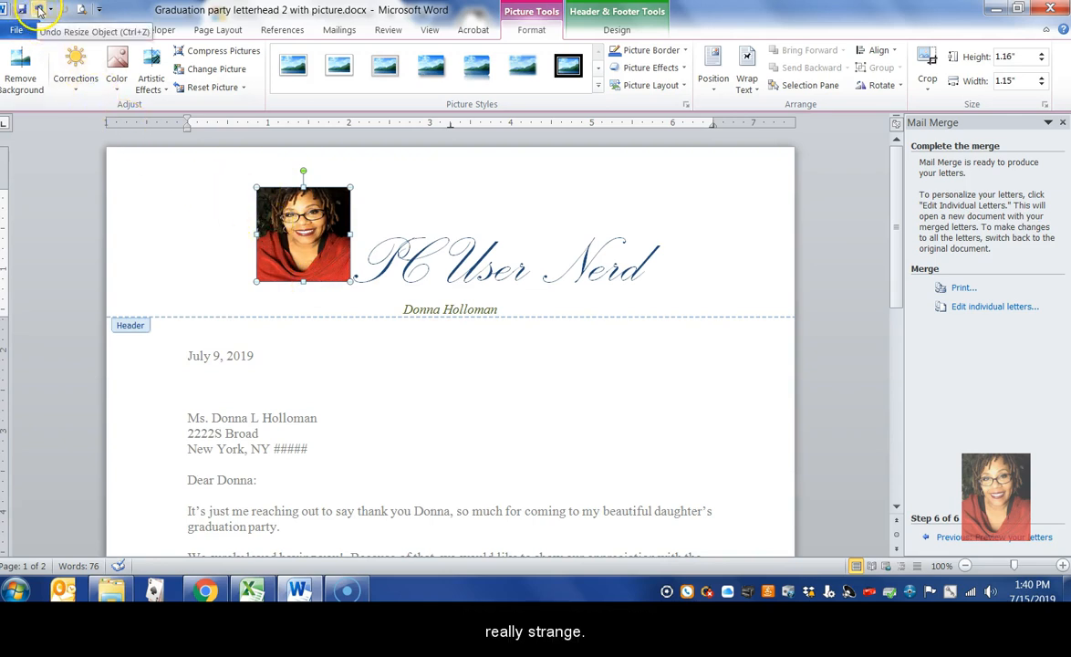
left_click(40, 10)
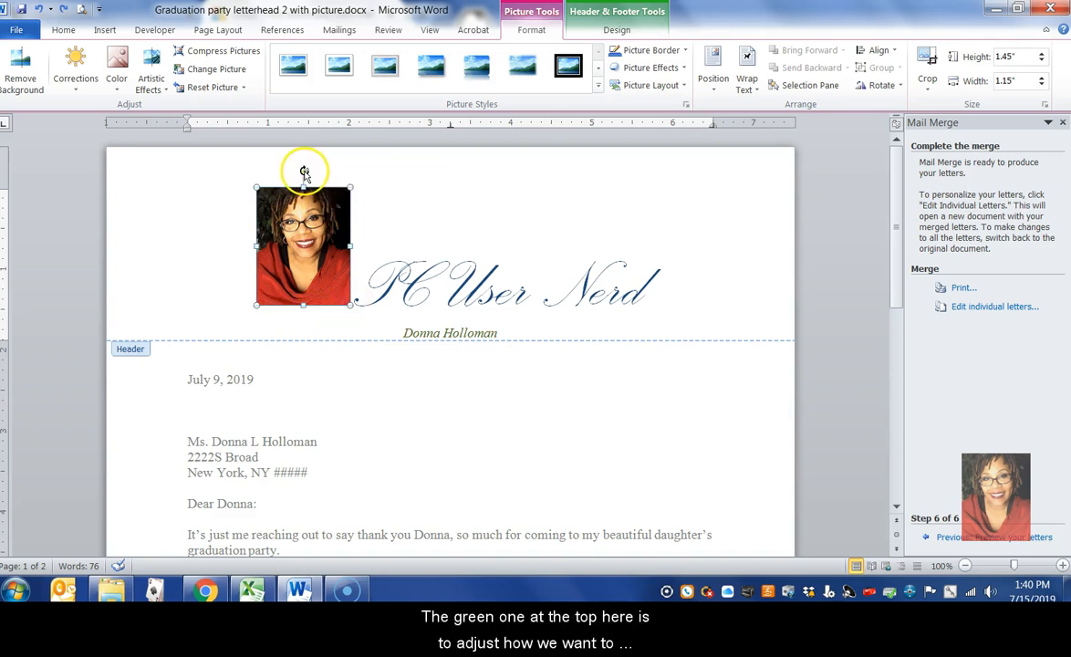
left_click_drag(304, 172, 342, 183)
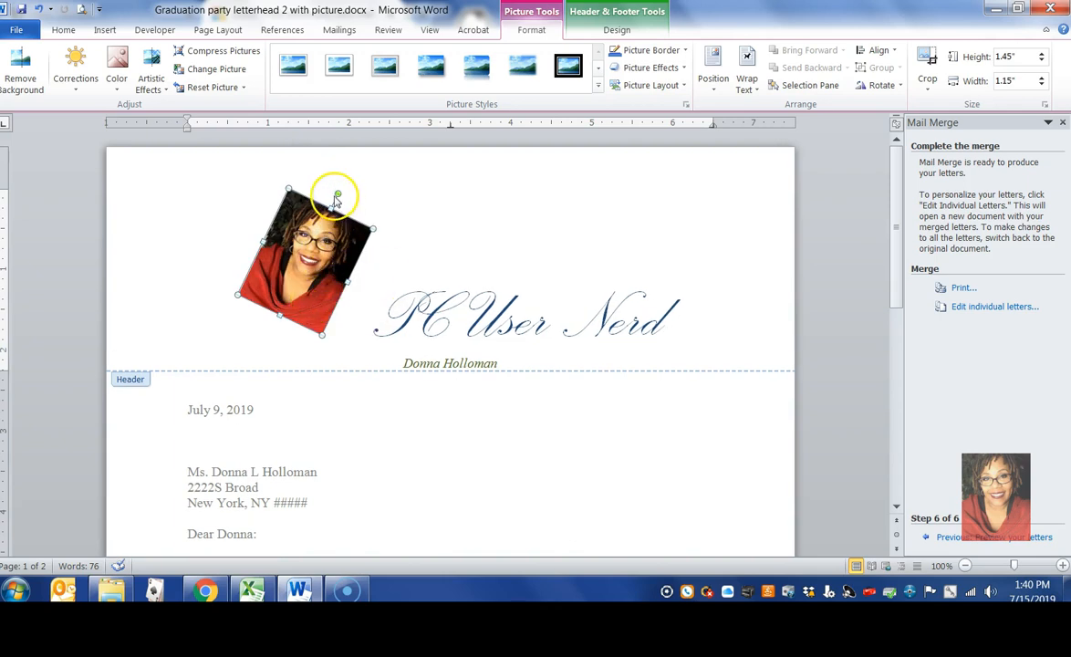
left_click_drag(339, 192, 300, 197)
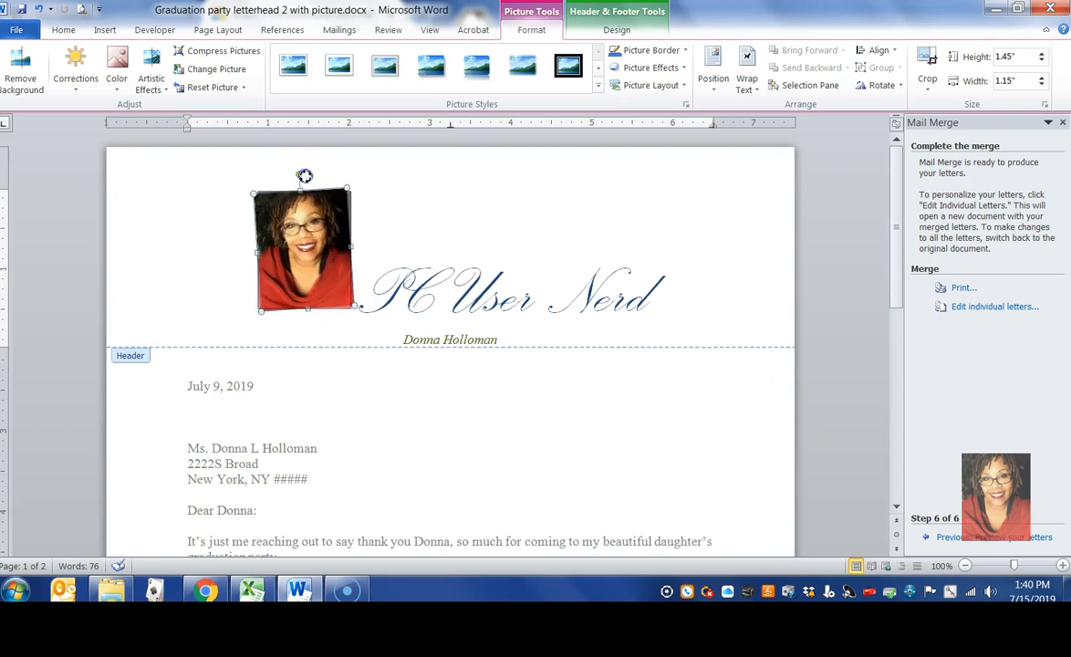
left_click_drag(301, 175, 304, 170)
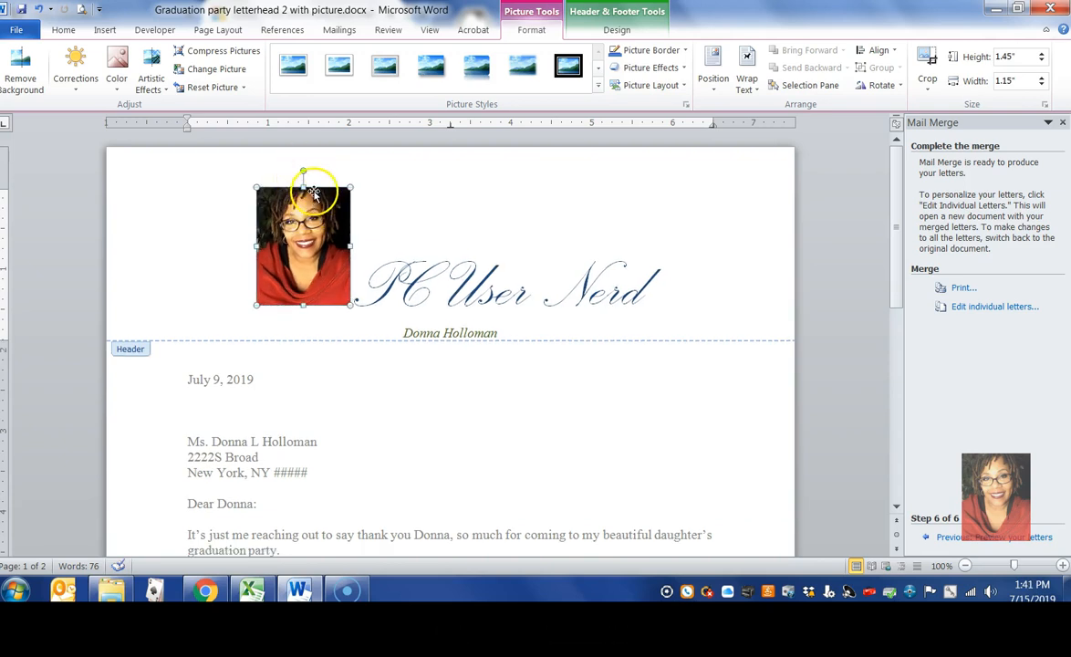
mouse_move(302, 170)
left_mouse_down()
mouse_move(318, 173)
mouse_move(303, 173)
left_mouse_up()
left_click(327, 264)
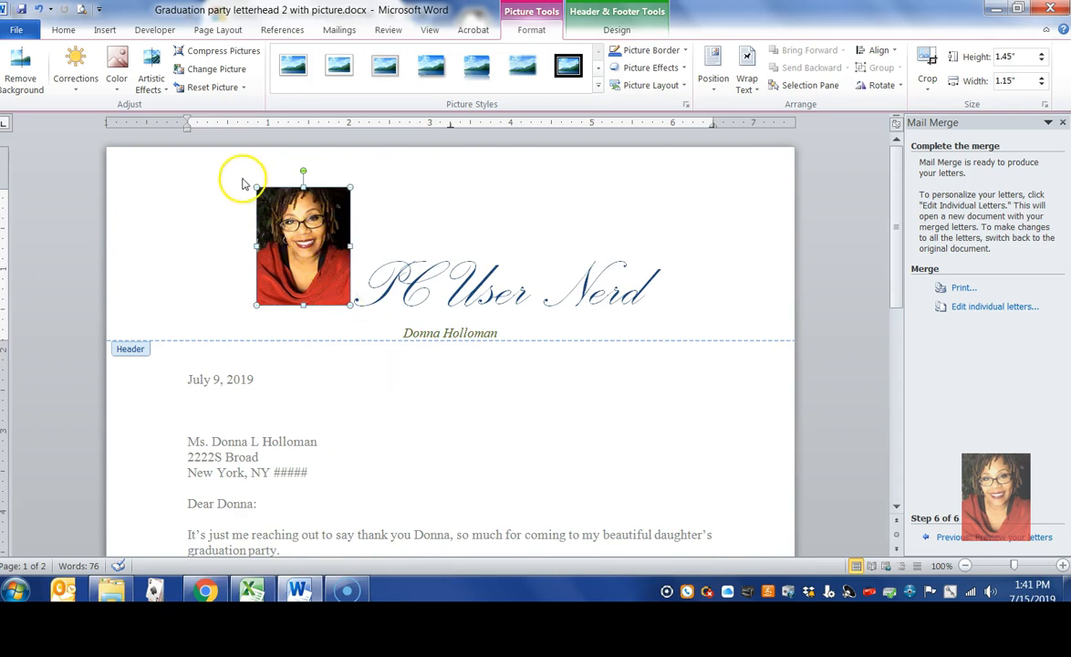
- Reduce the letterhead photo to about 1.27 by 1.01 inches and save the letter after returning to its body
left_click_drag(257, 187, 268, 202)
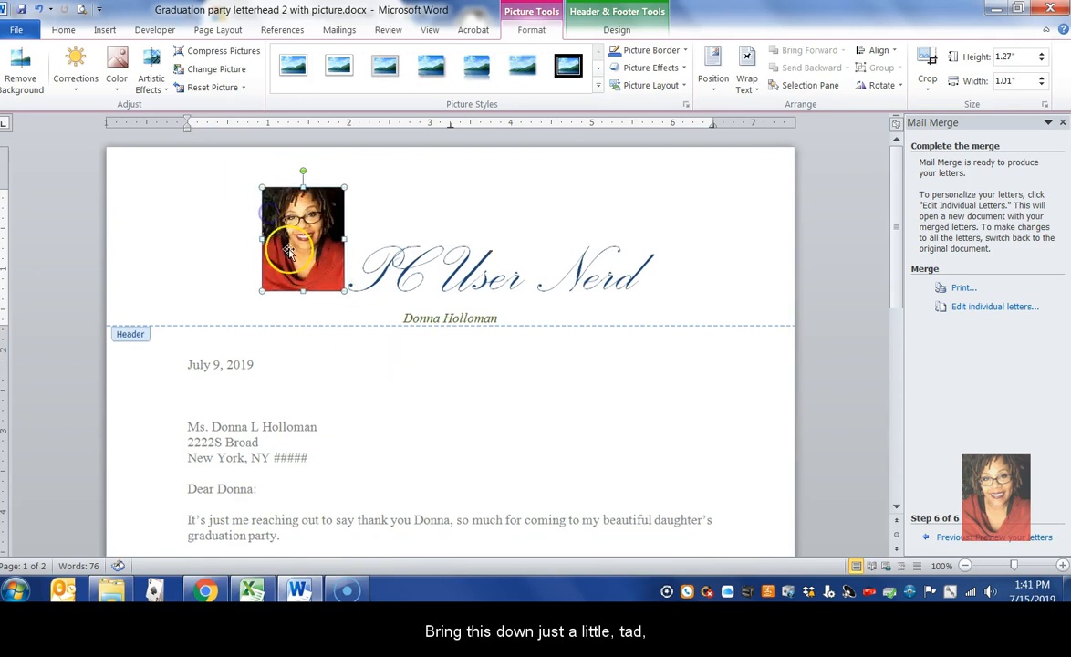
double_click(294, 382)
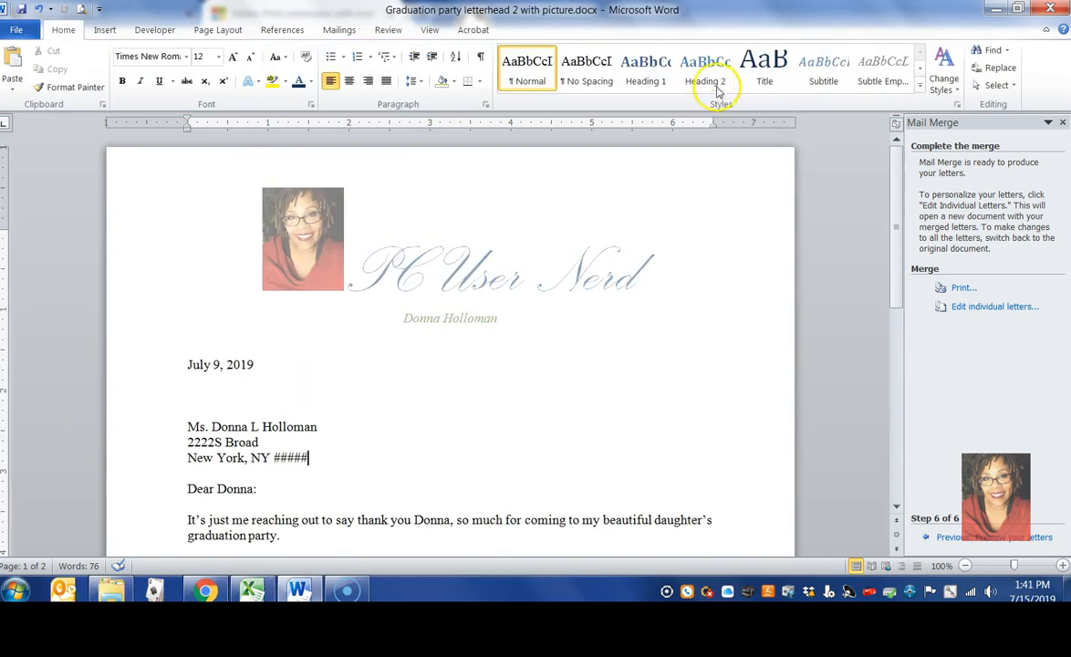
left_click(22, 8)
left_click(369, 459)
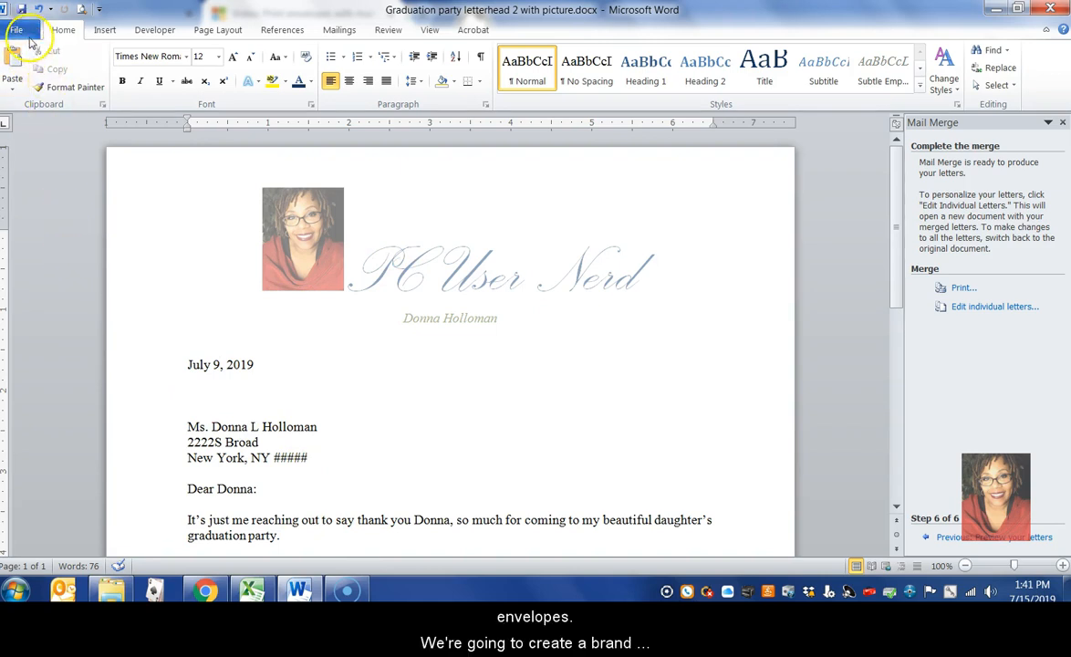
- Create a new blank document for the envelopes
left_click(26, 33)
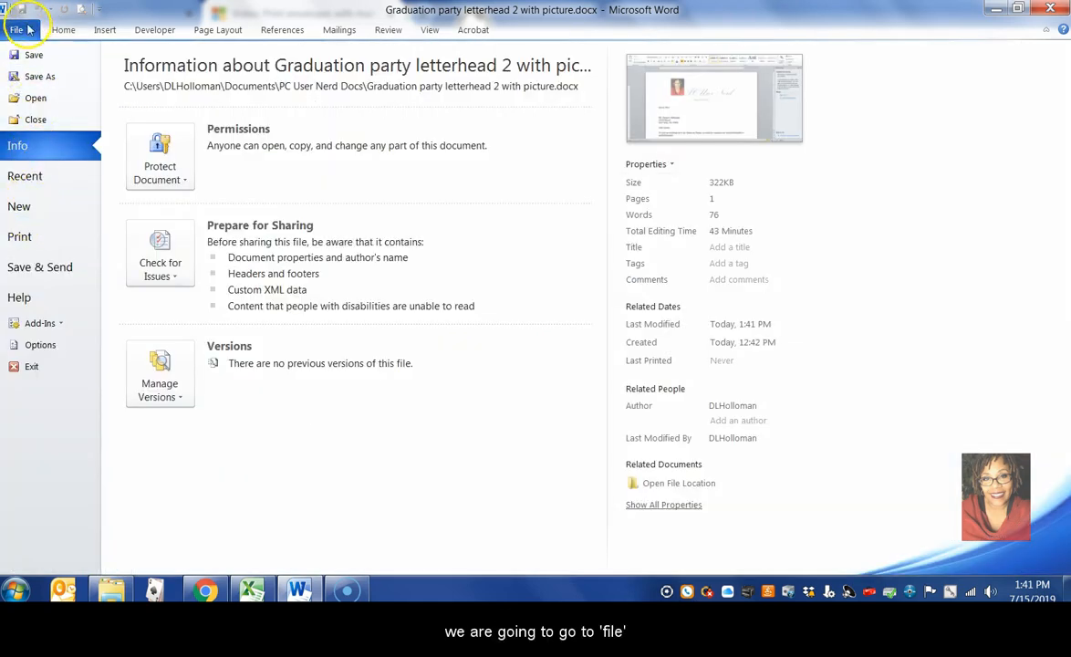
left_click(36, 210)
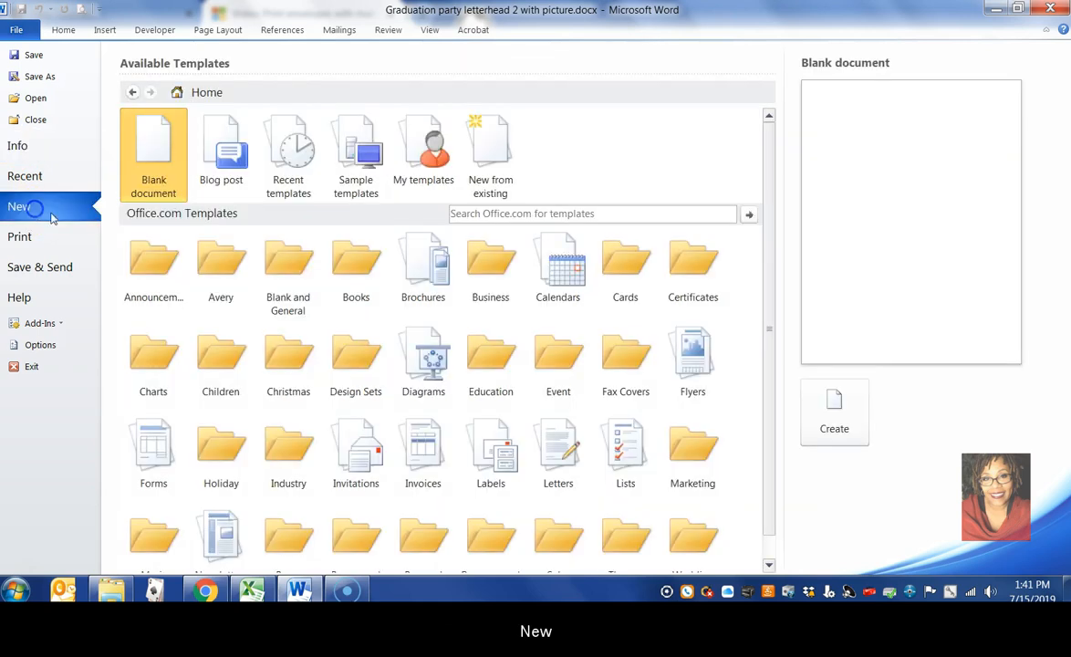
double_click(165, 186)
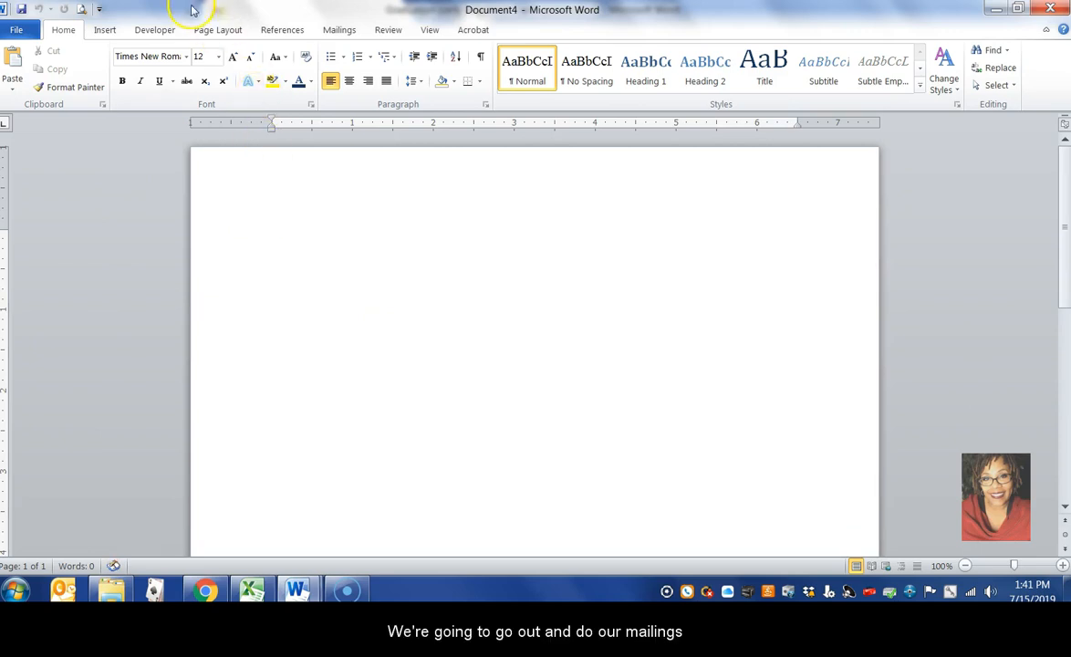
- Start an envelope mail merge in the blank document, keeping the envelope size at Size 10 (4 1/8 x 9 1/2 in)
left_click(339, 30)
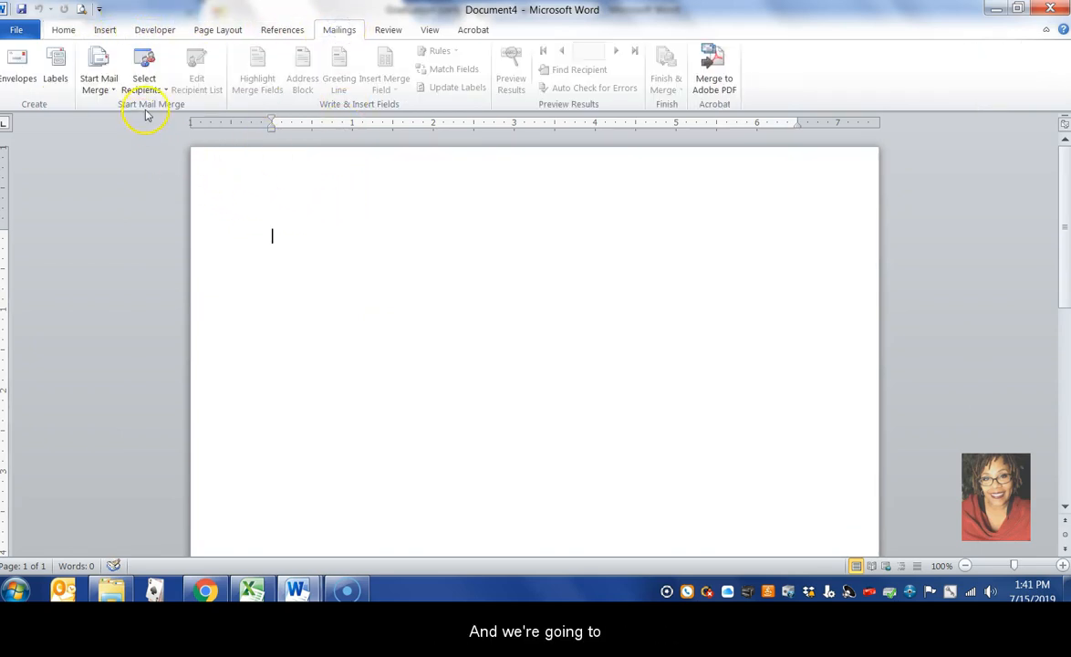
left_click(110, 91)
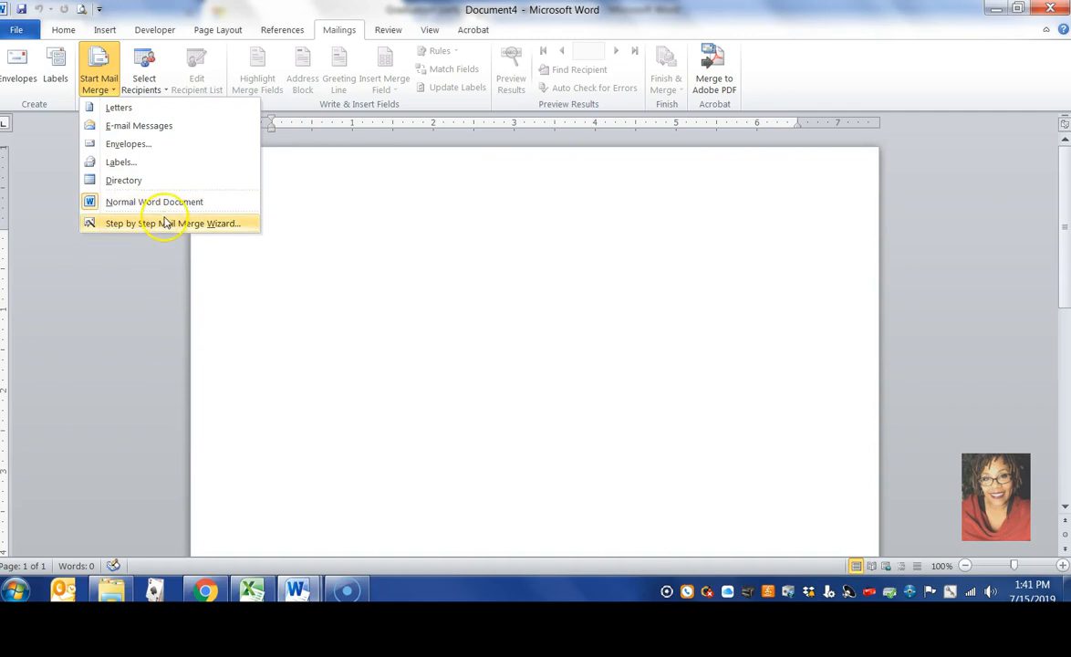
left_click(125, 146)
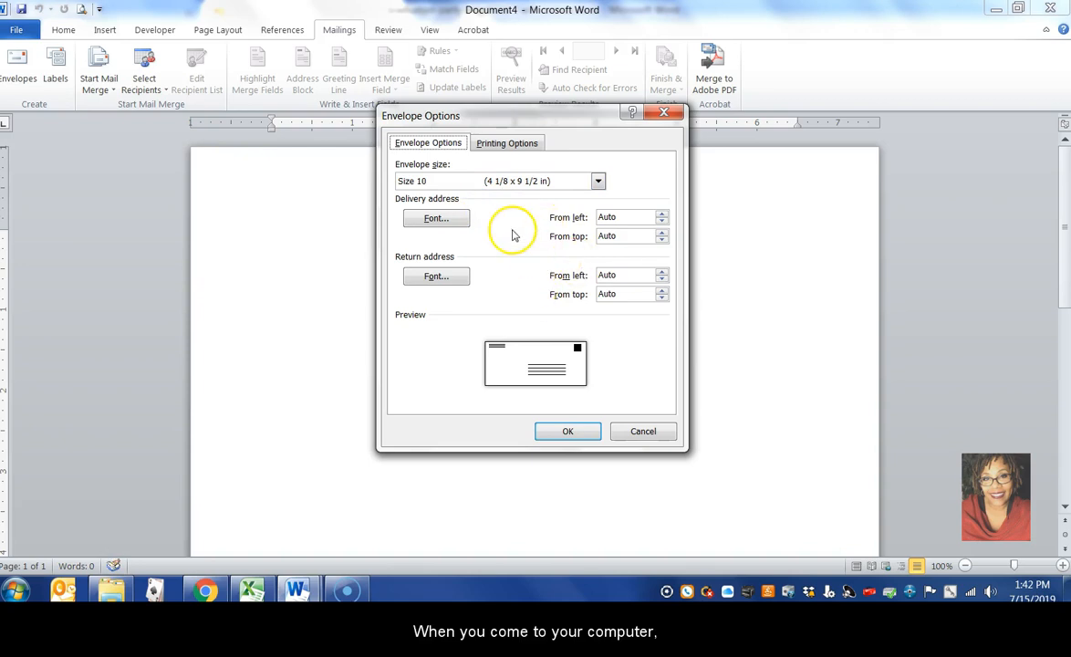
left_click(597, 181)
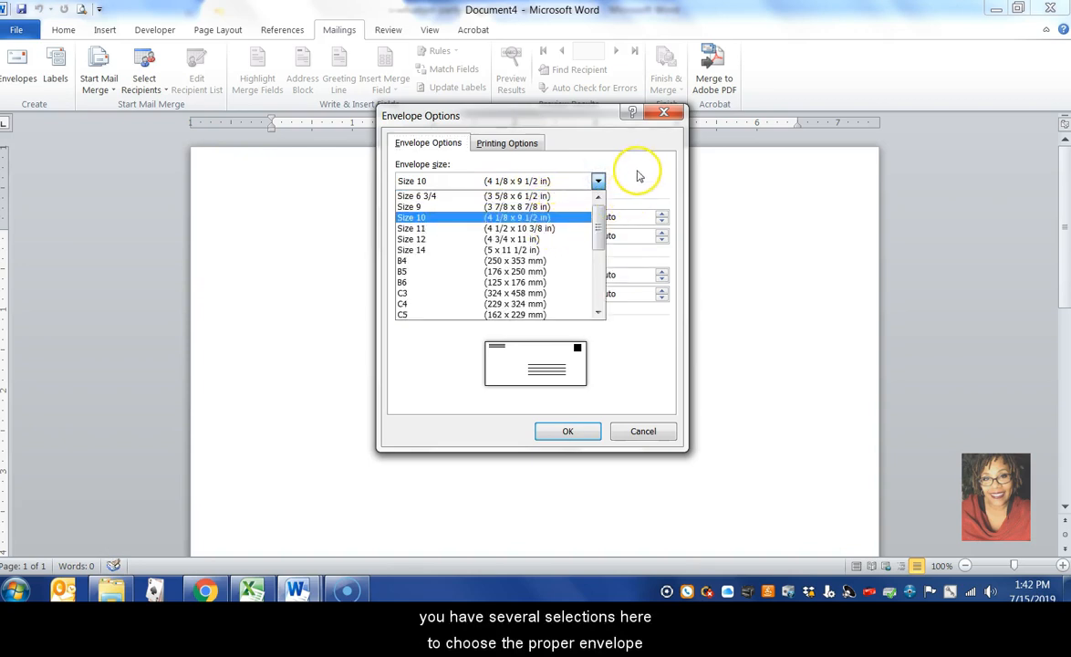
left_click(652, 194)
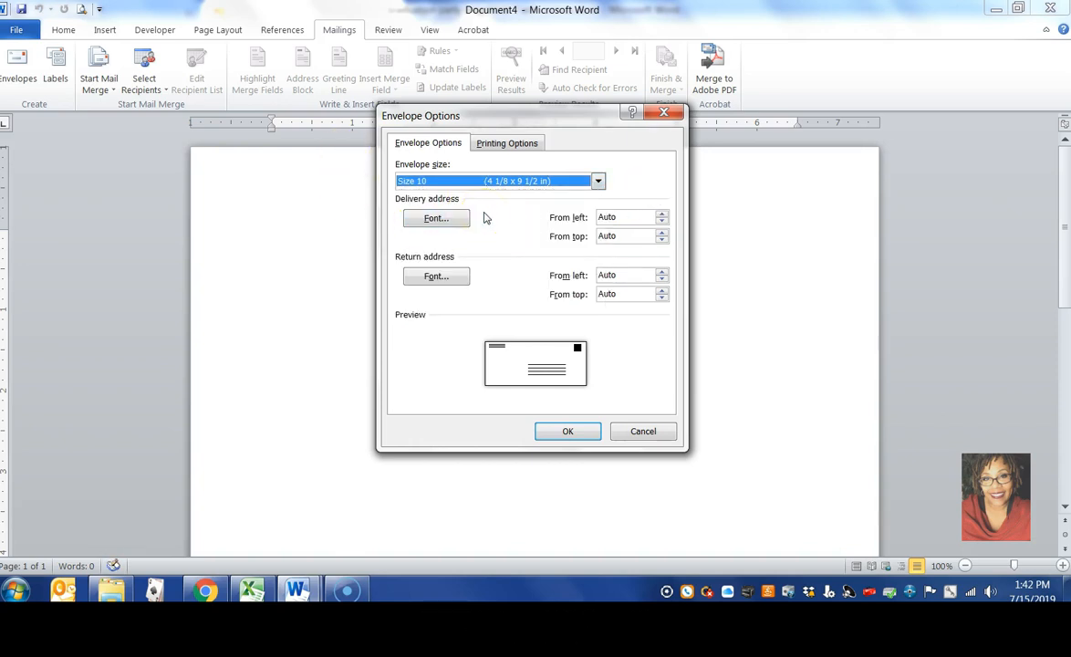
- Try face-down feeding and other feed methods in the envelope printing options, restore the defaults and apply the envelope setup
left_click(487, 143)
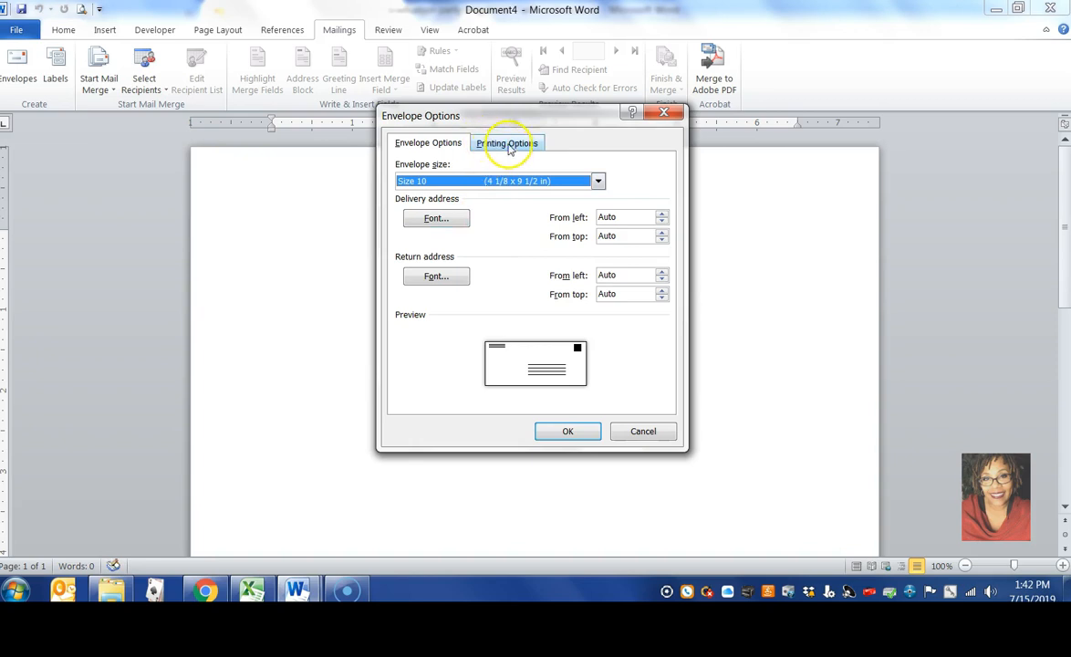
left_click(508, 145)
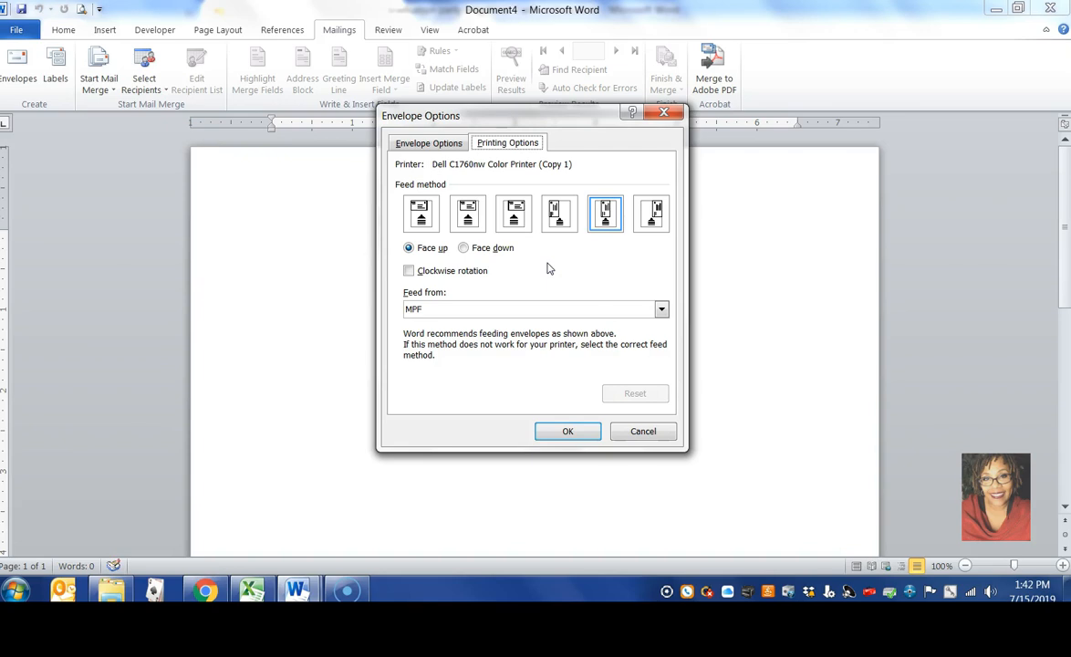
left_click(463, 247)
left_click(606, 228)
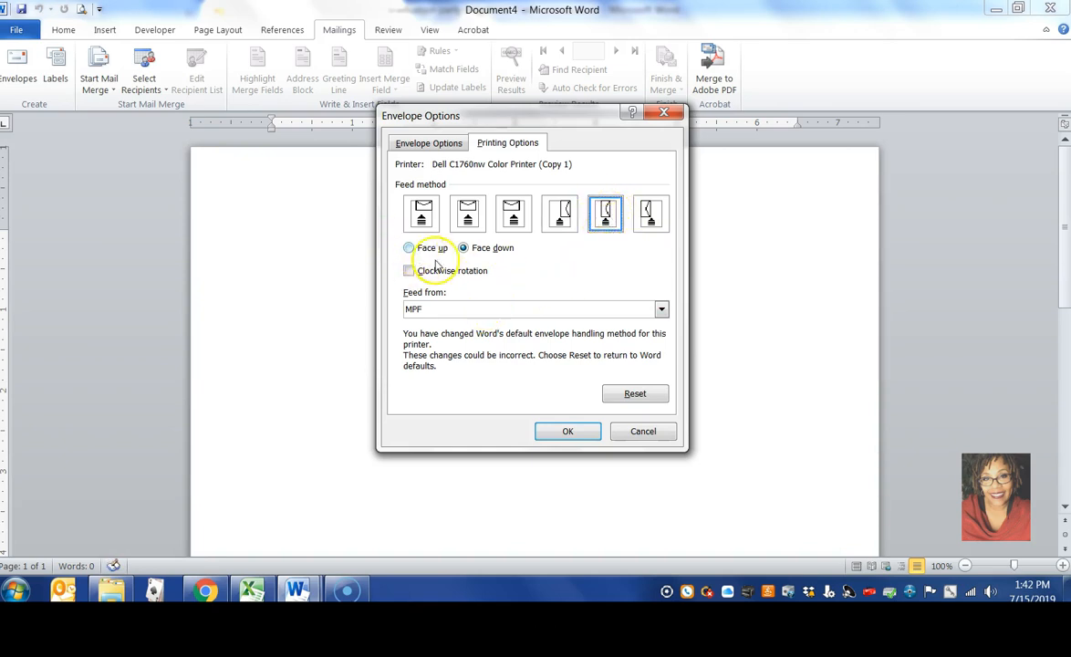
left_click(468, 213)
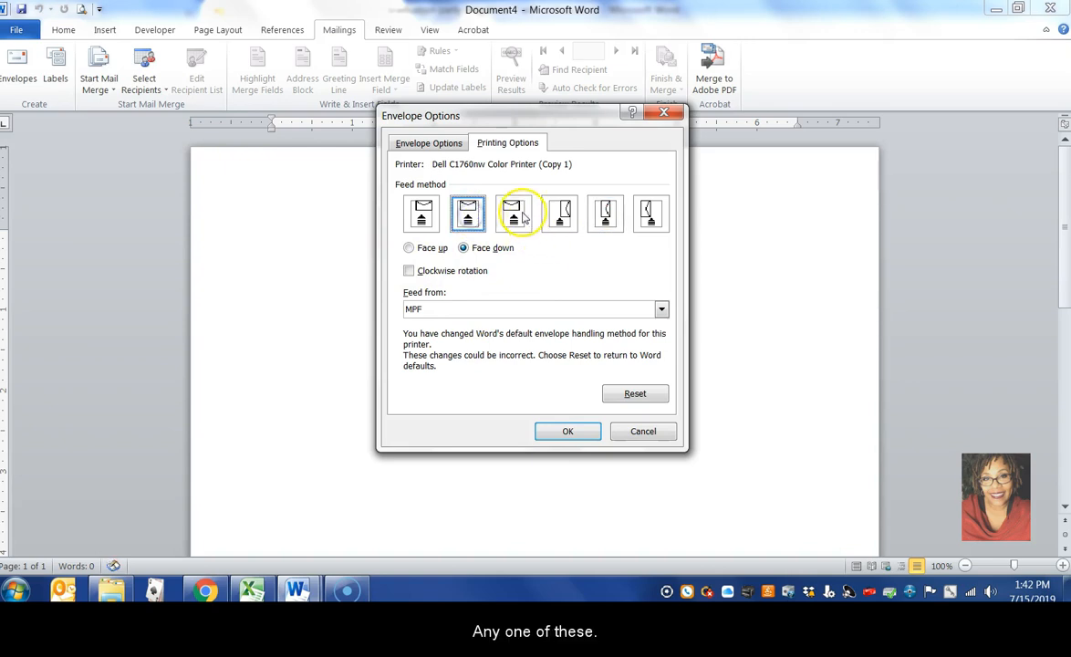
left_click(607, 212)
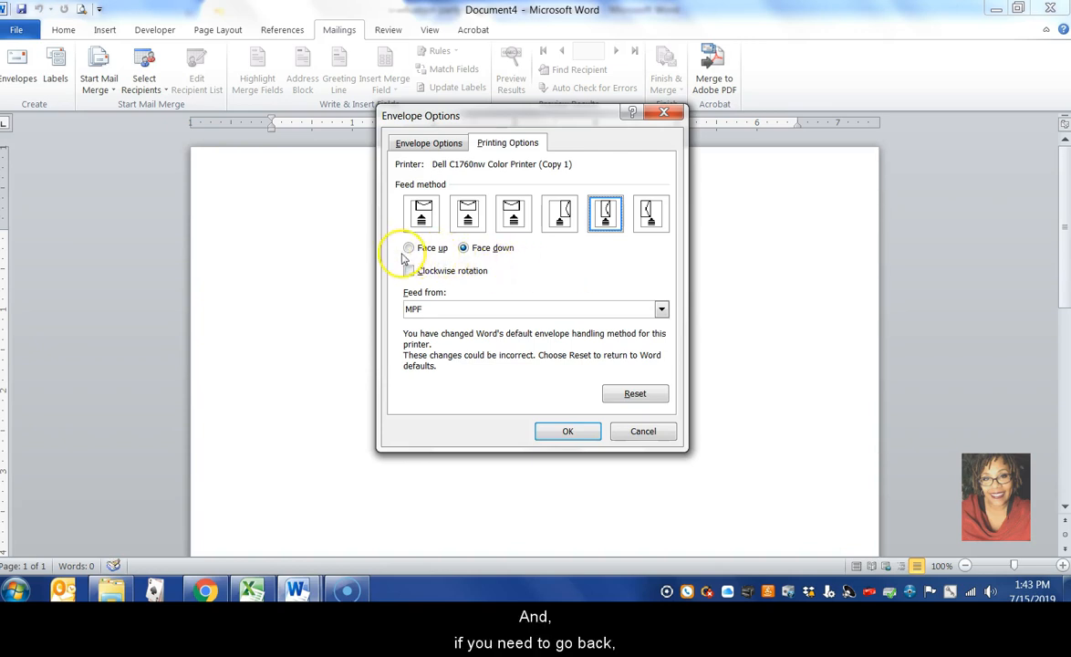
left_click(633, 393)
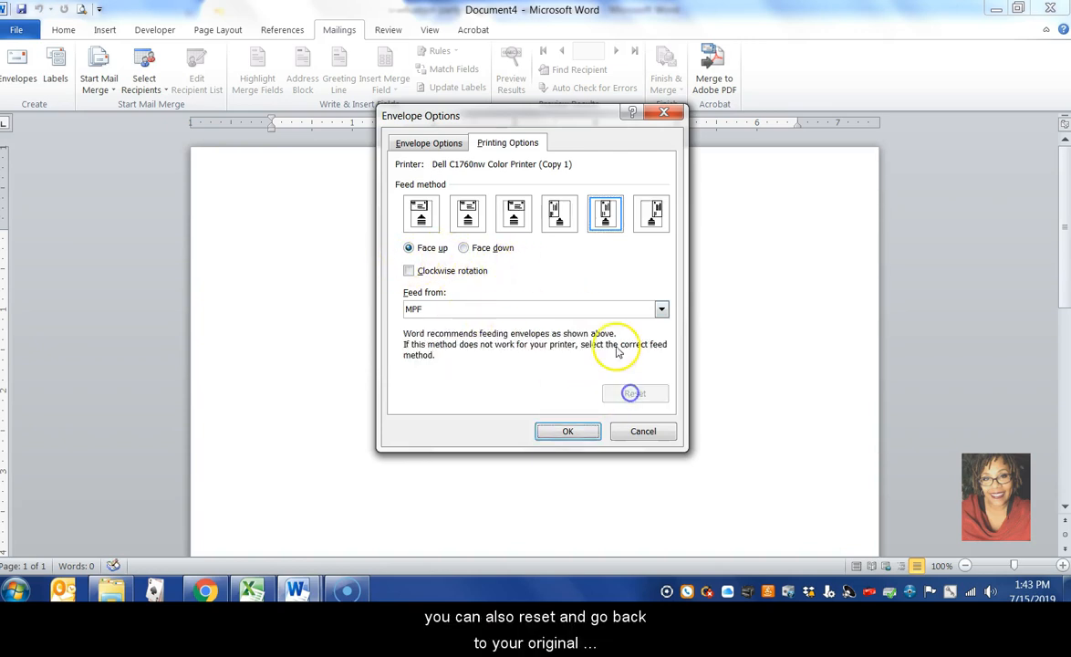
left_click(573, 434)
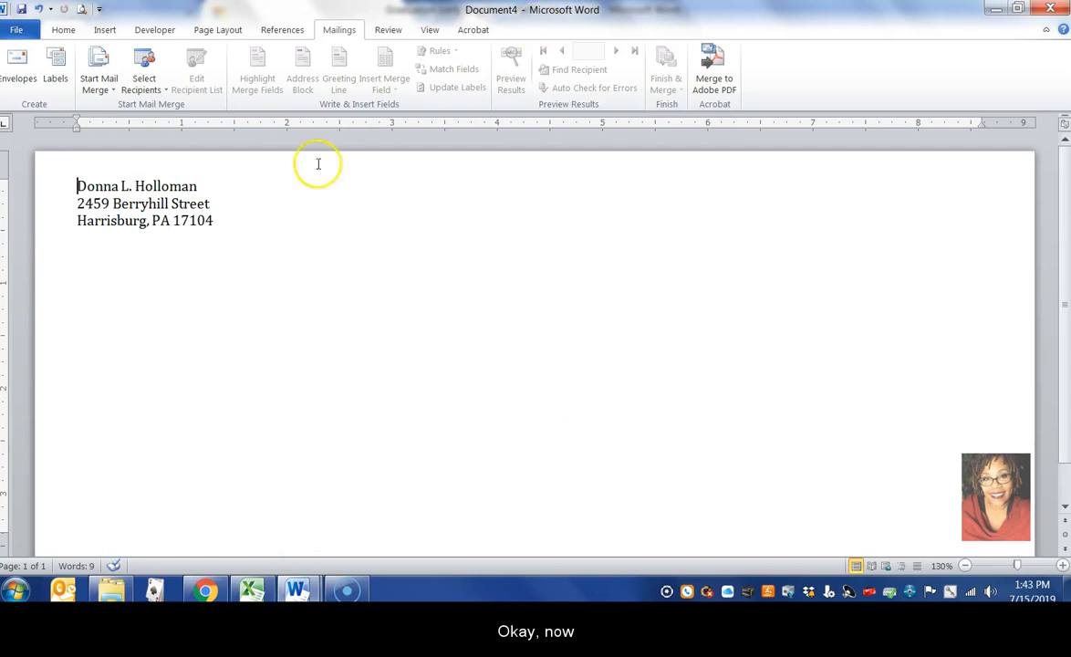
- Replace the envelope's return address with three lines reading "PC User Nerd", "Address" and "City, State Zip"
left_click_drag(222, 230, 65, 167)
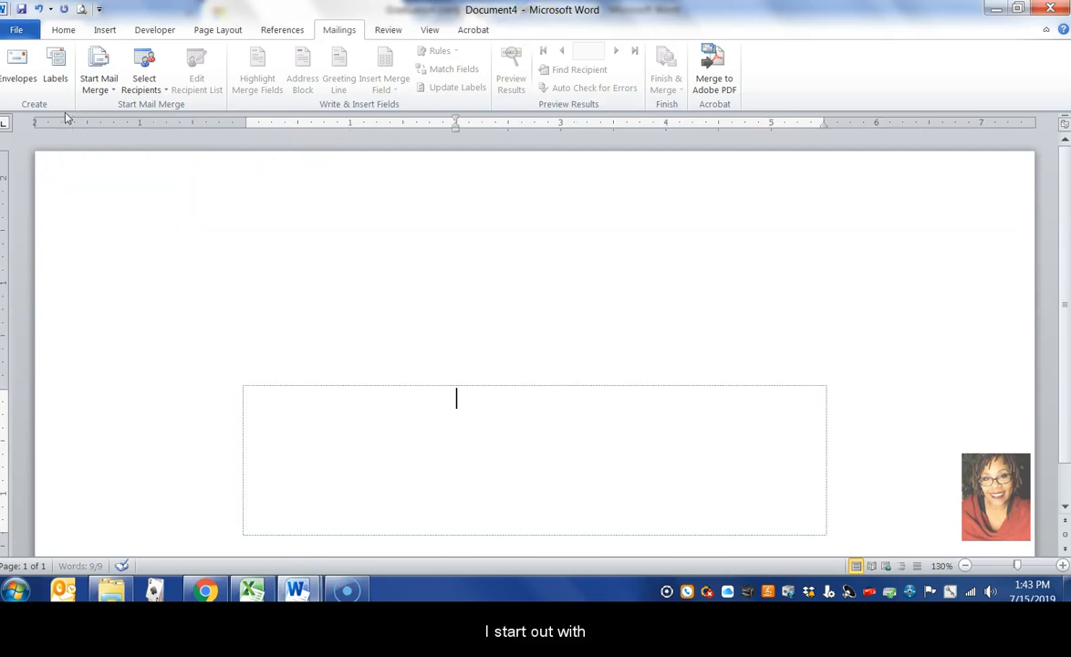
left_click(97, 190)
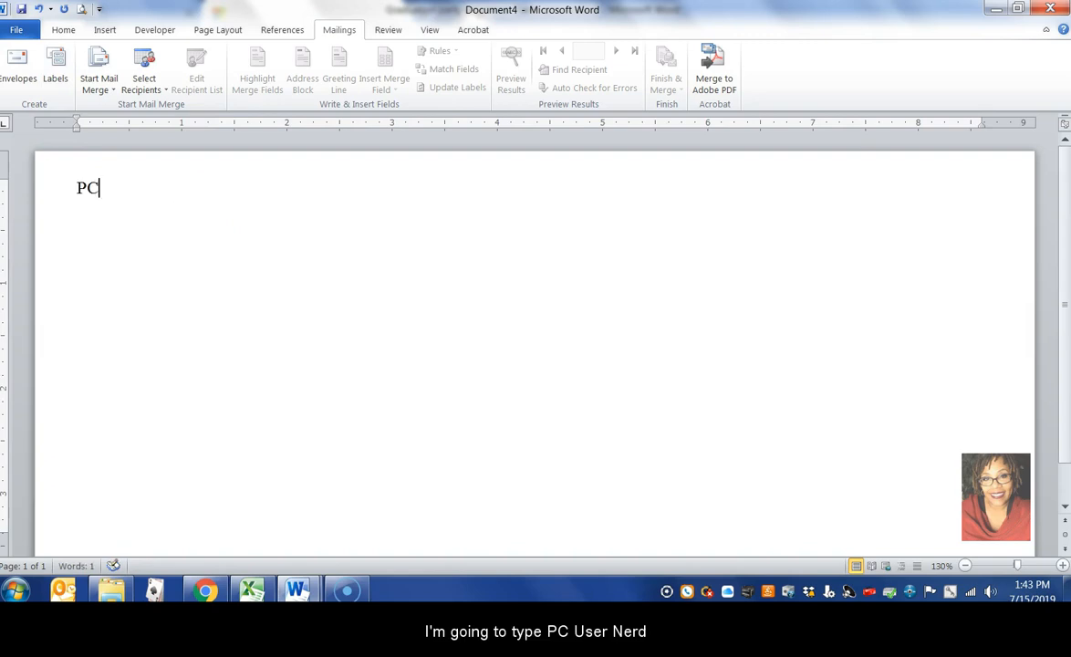
type("PC User Nerd")
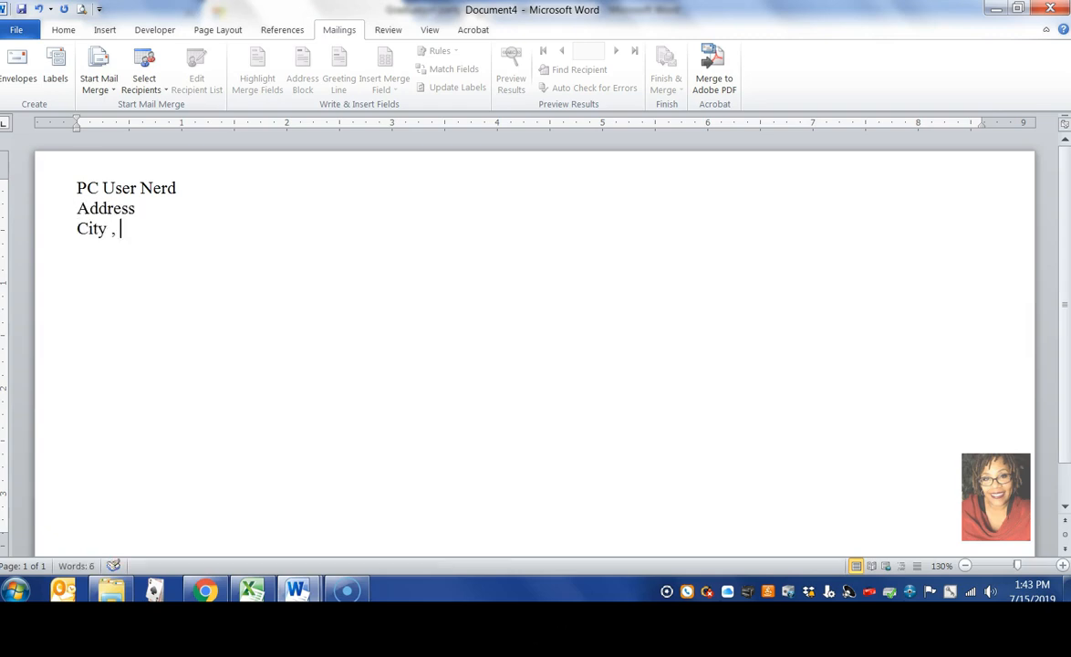
type("State Zip")
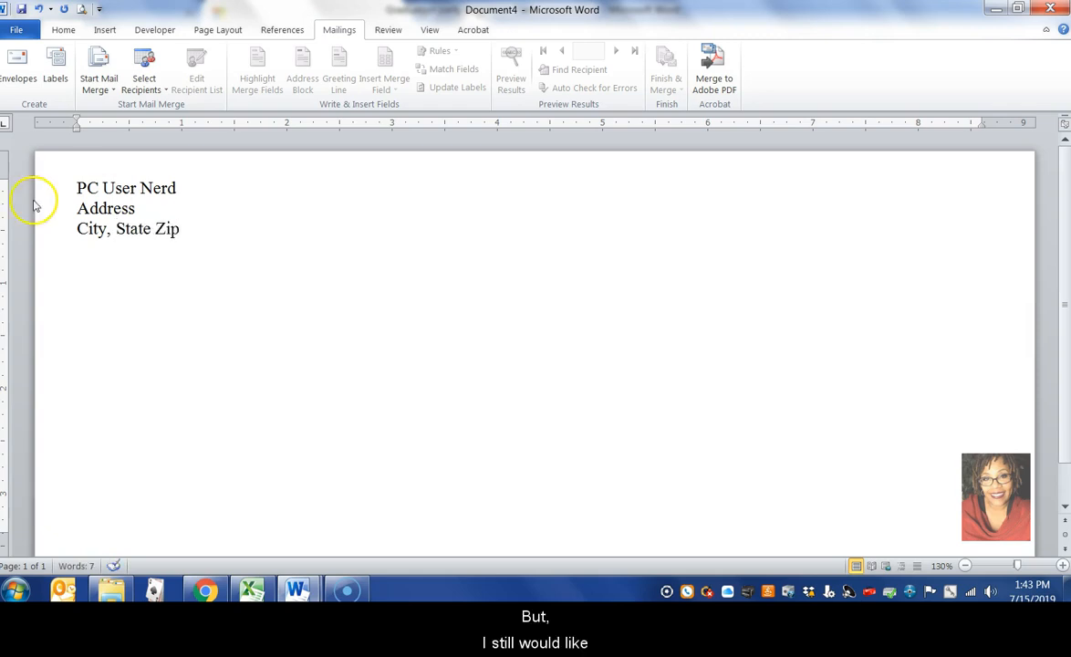
- Set the font of the "PC User Nerd" line in the return address to Palace Script MT
left_click_drag(182, 187, 76, 184)
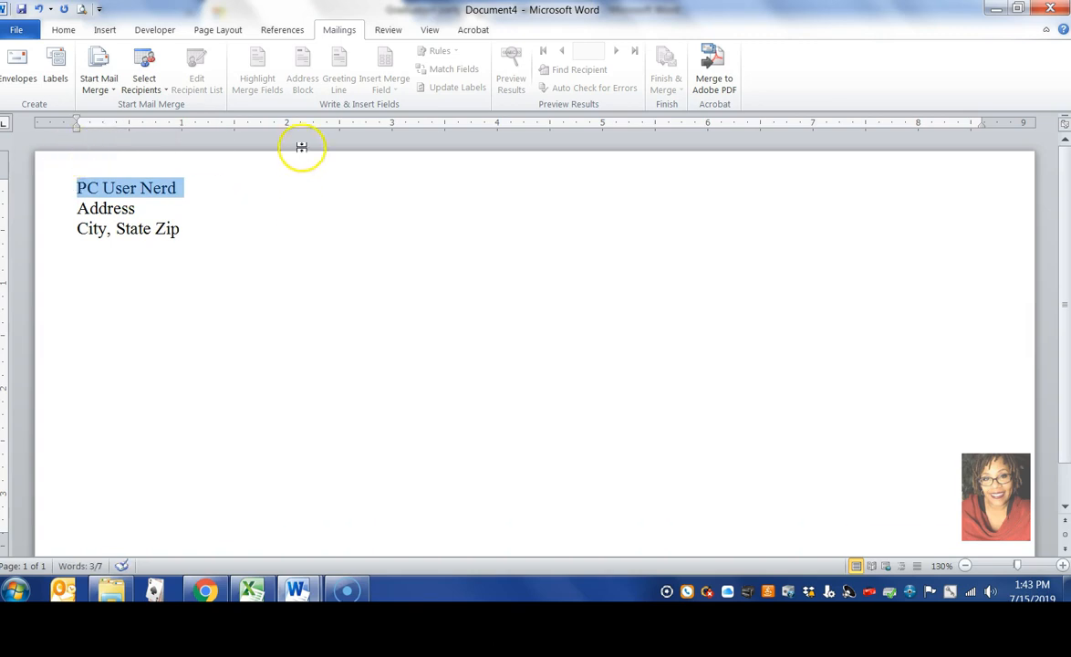
left_click(61, 31)
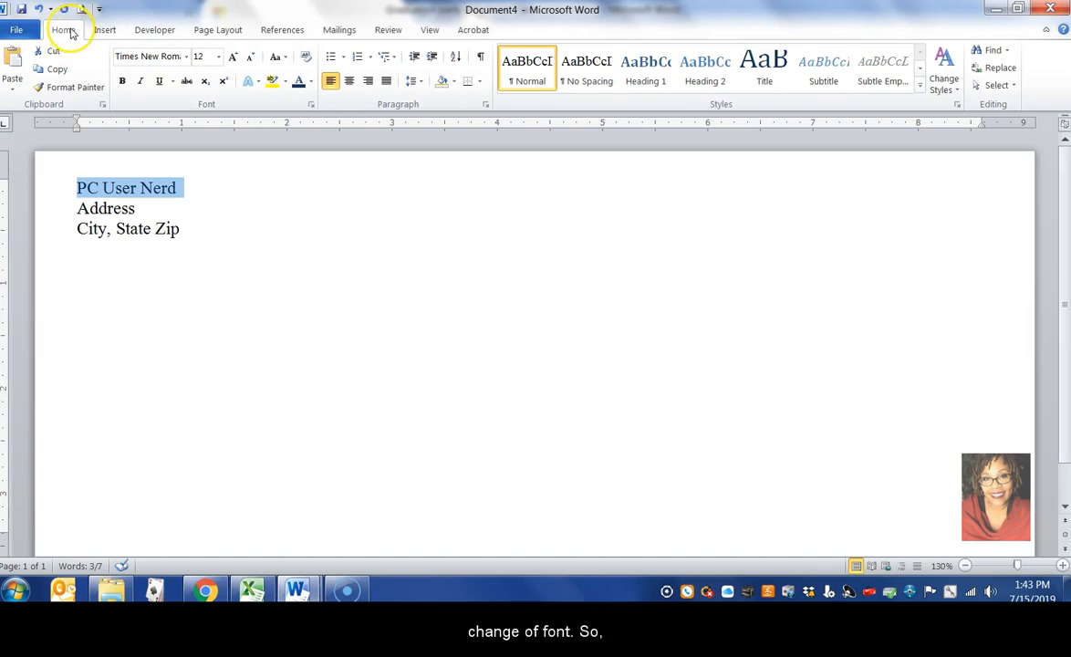
left_click(187, 57)
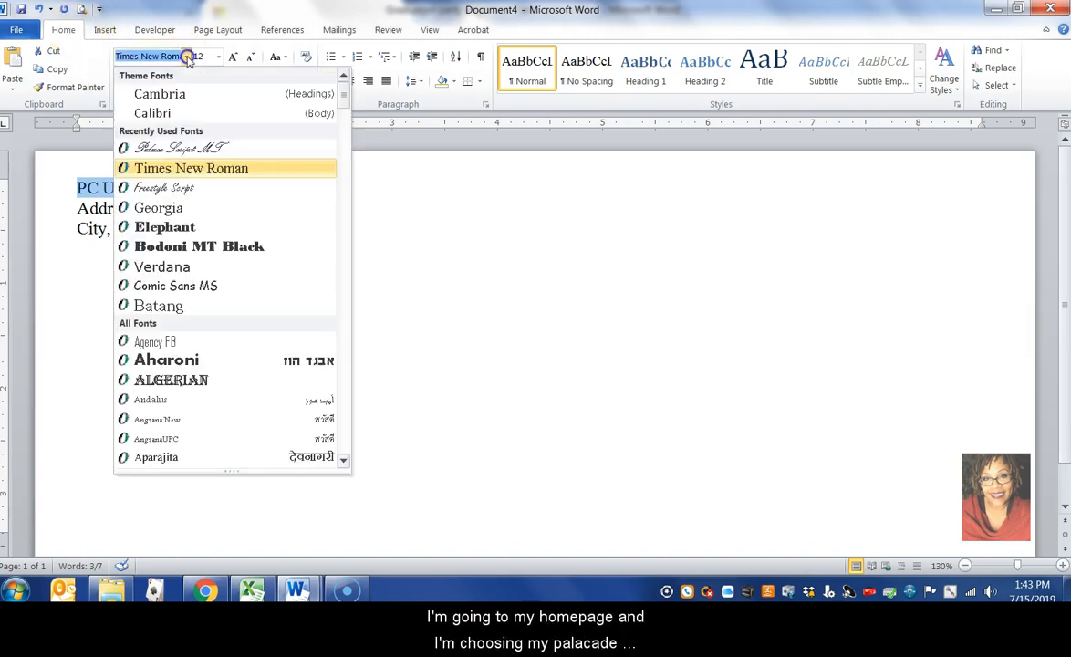
left_click(180, 154)
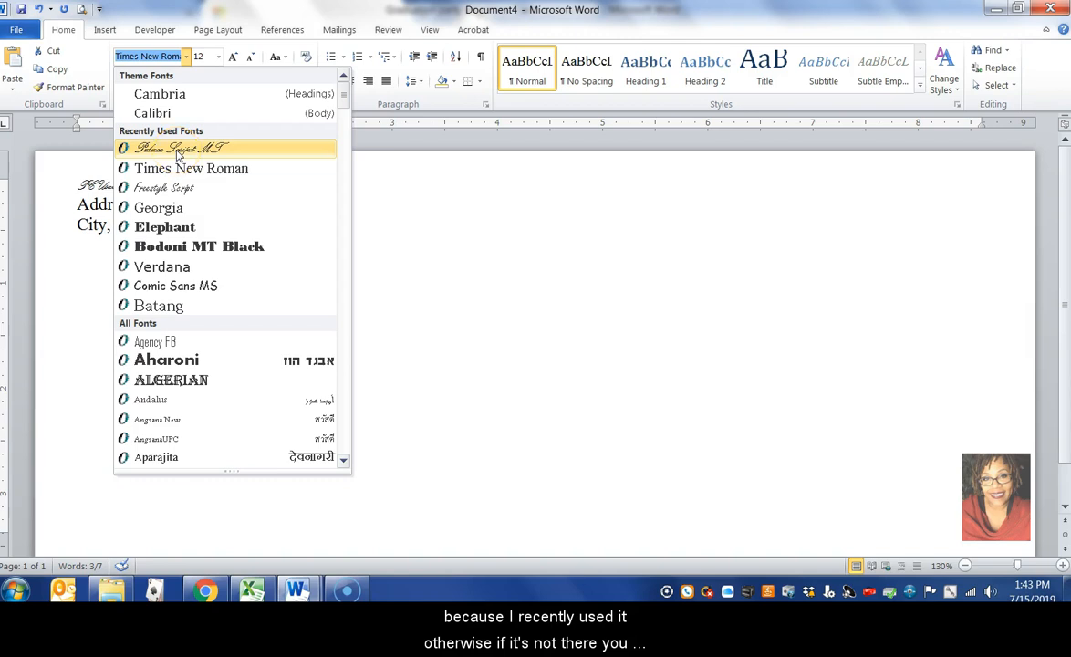
scroll(205, 326, "down", 6)
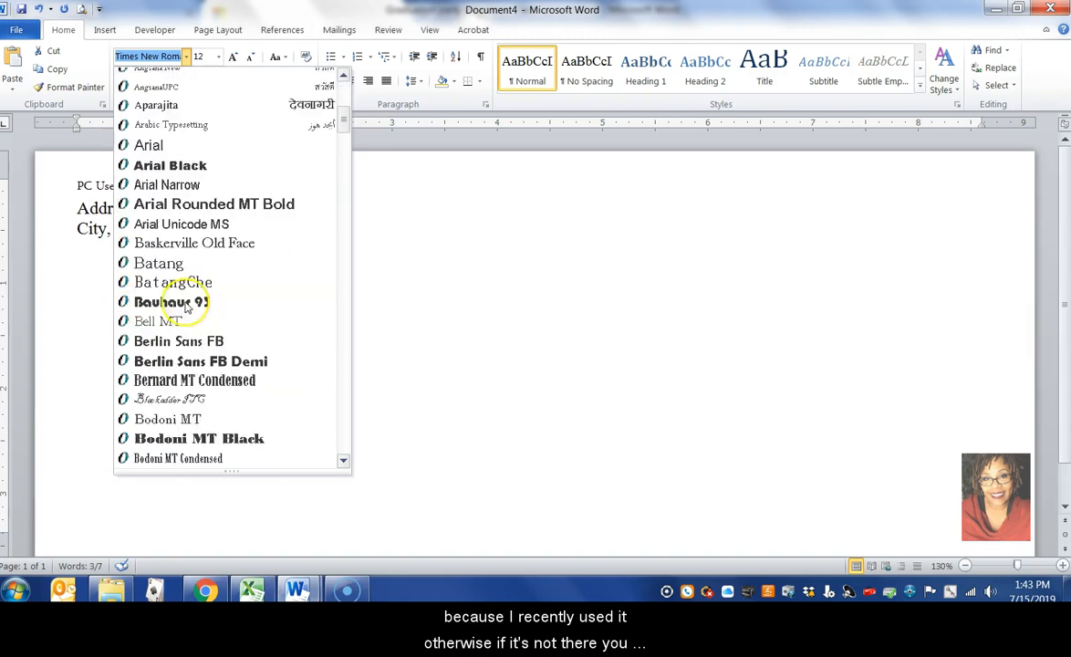
scroll(187, 308, "down", 5)
scroll(194, 338, "down", 2)
scroll(191, 354, "down", 10)
scroll(191, 354, "up", 20)
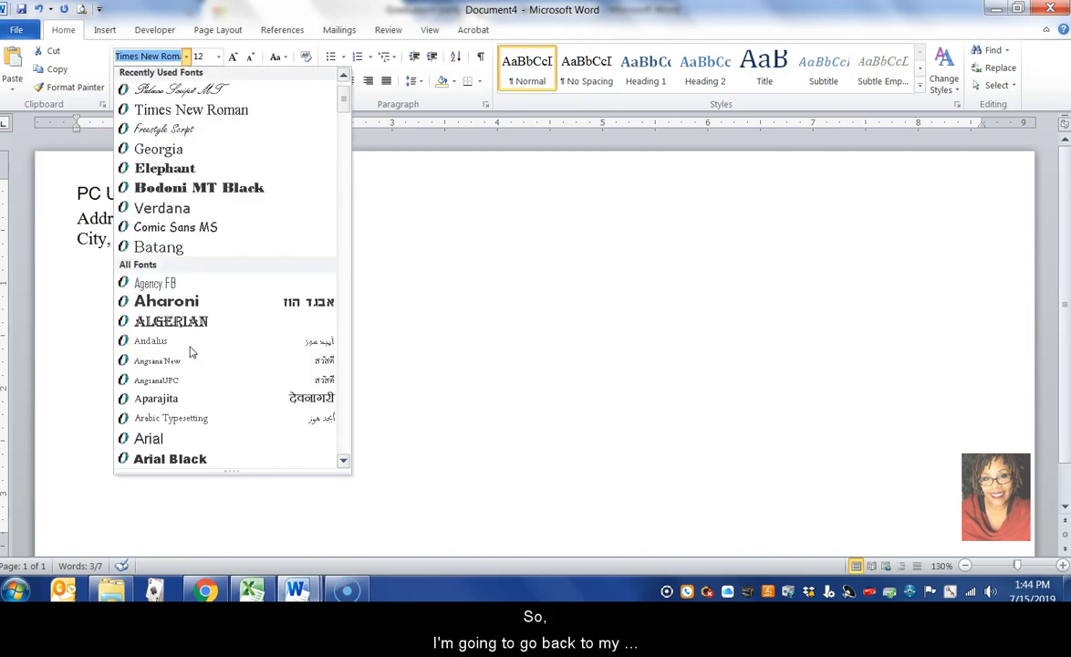
scroll(192, 353, "up", 2)
left_click(193, 148)
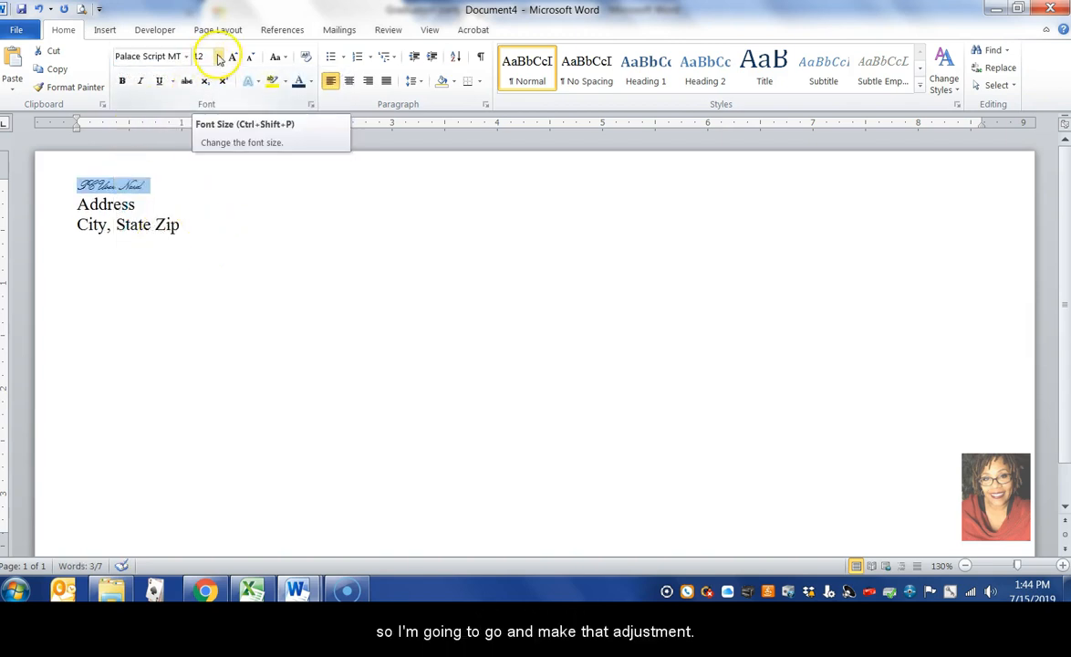
- Enlarge the "PC User Nerd" line to 28 pt and color it with a dark blue theme color
left_click(218, 57)
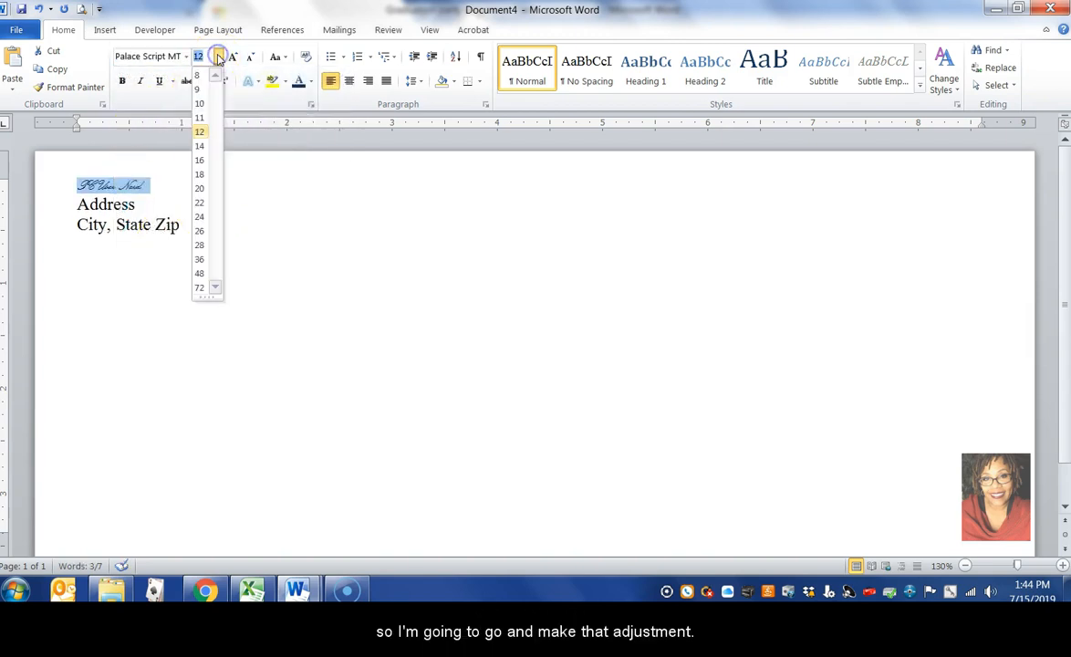
left_click(201, 245)
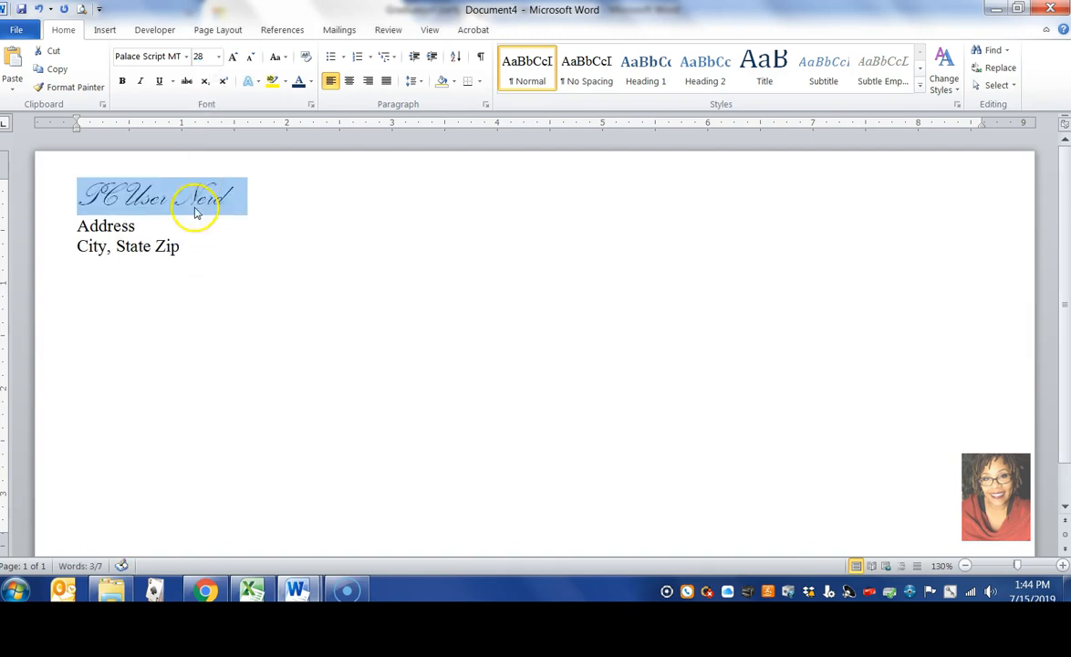
left_click(193, 208)
left_click_drag(232, 194, 84, 193)
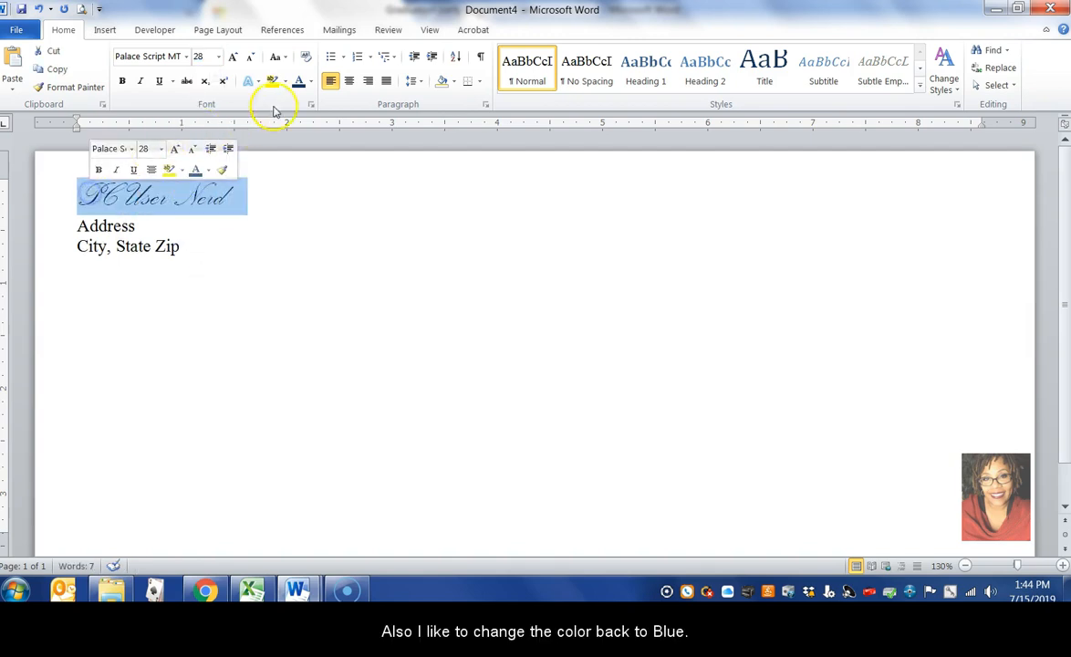
left_click(310, 82)
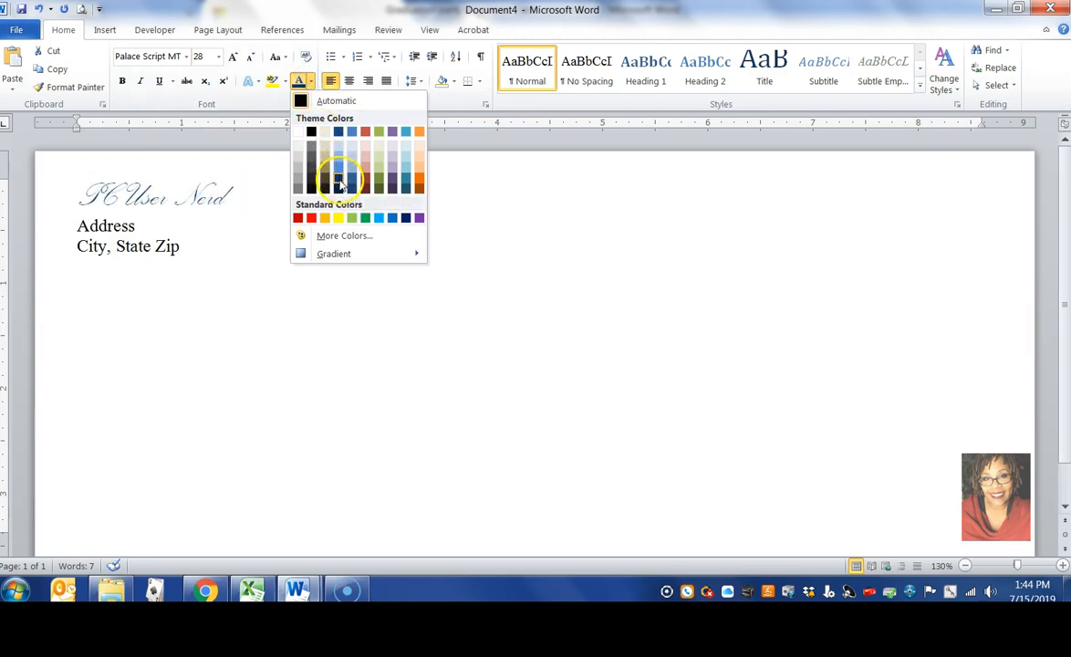
left_click(338, 180)
left_click(141, 245)
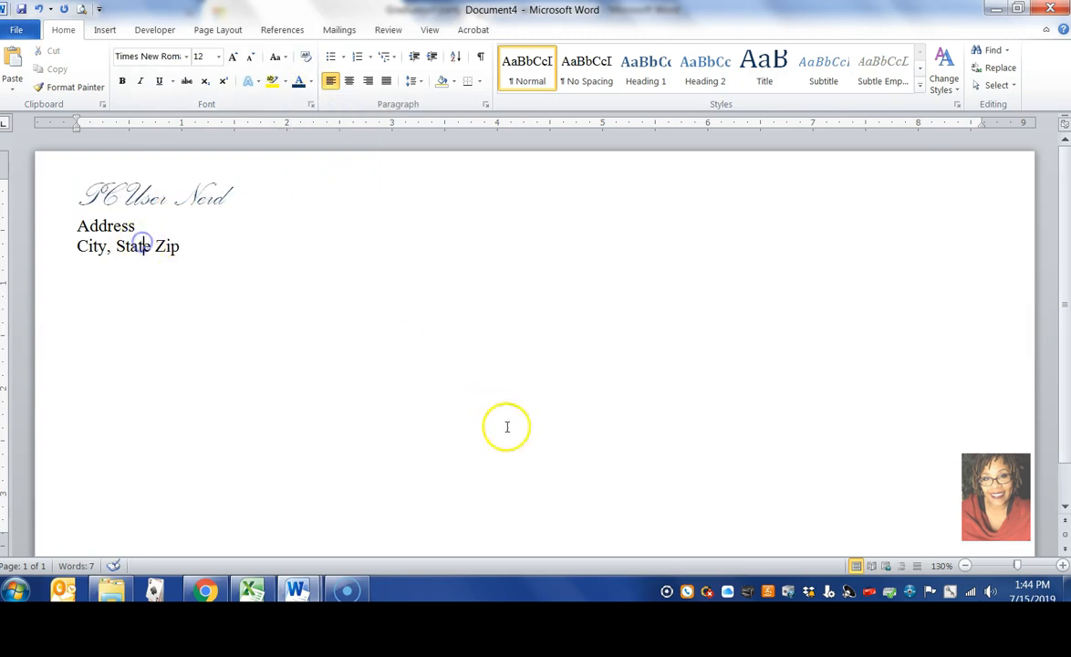
- Place the insertion point in the envelope's delivery address box and start the Step by Step Mail Merge Wizard
left_click(437, 418)
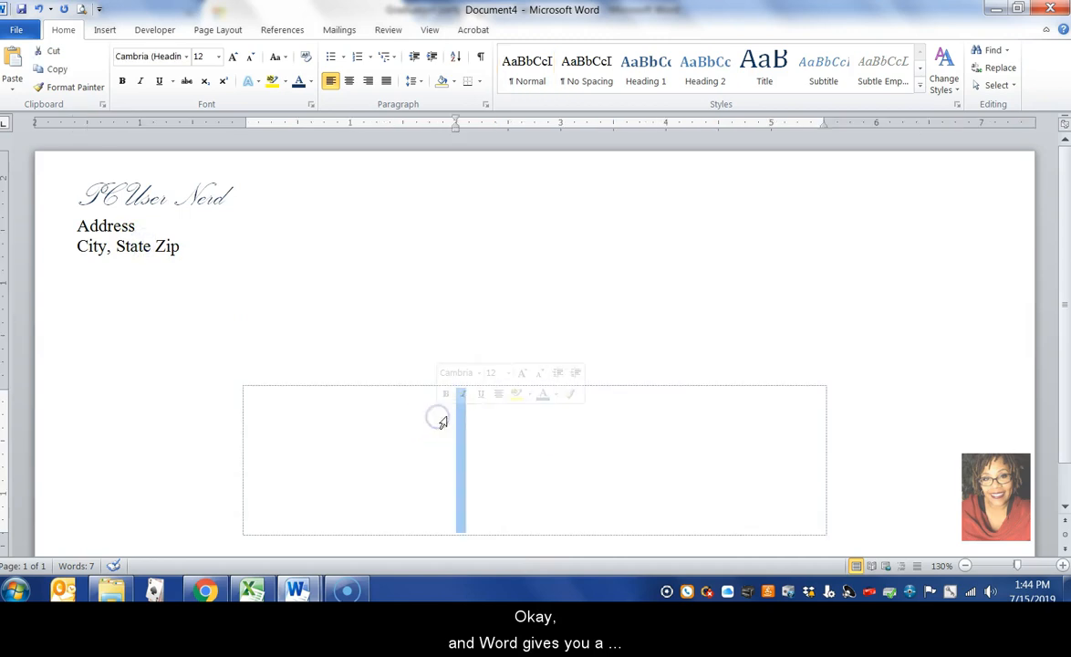
left_click(462, 415)
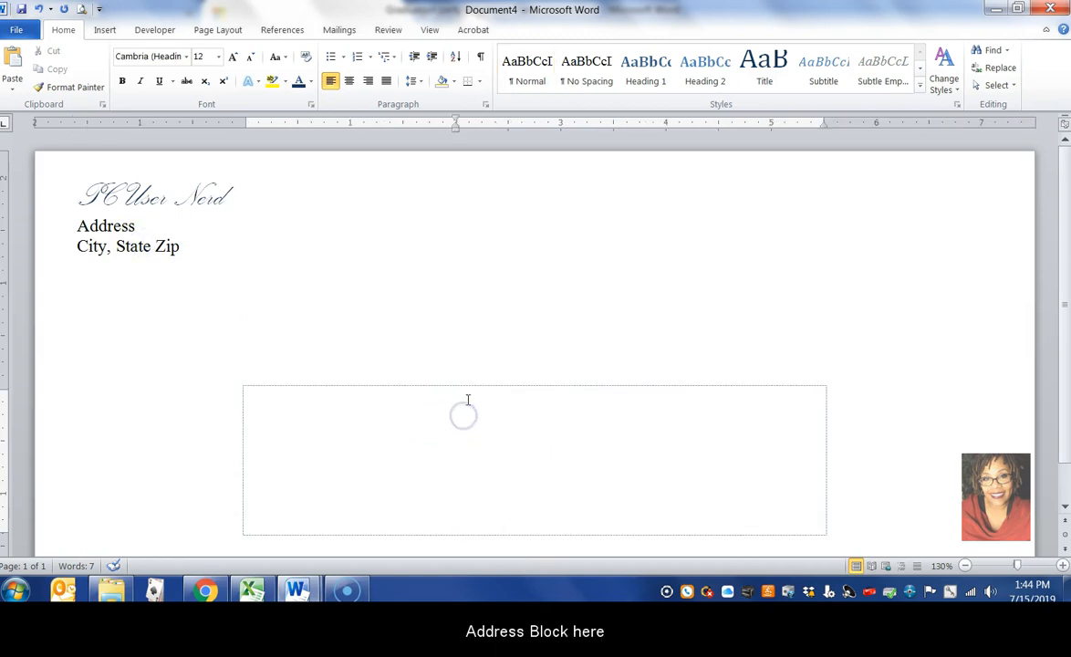
left_click(340, 30)
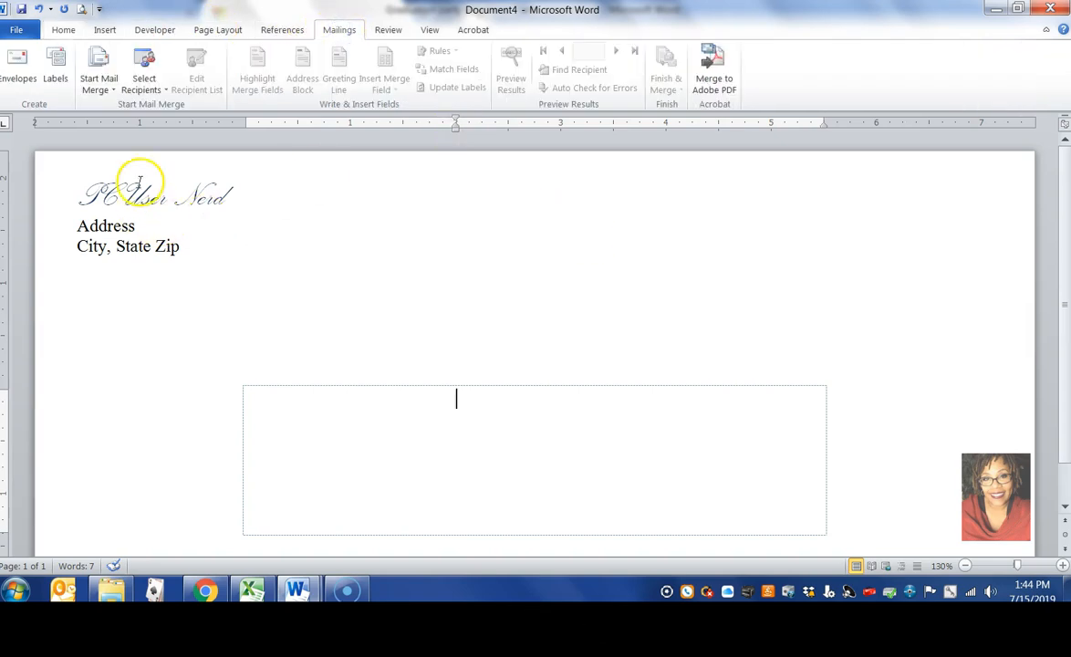
left_click(109, 81)
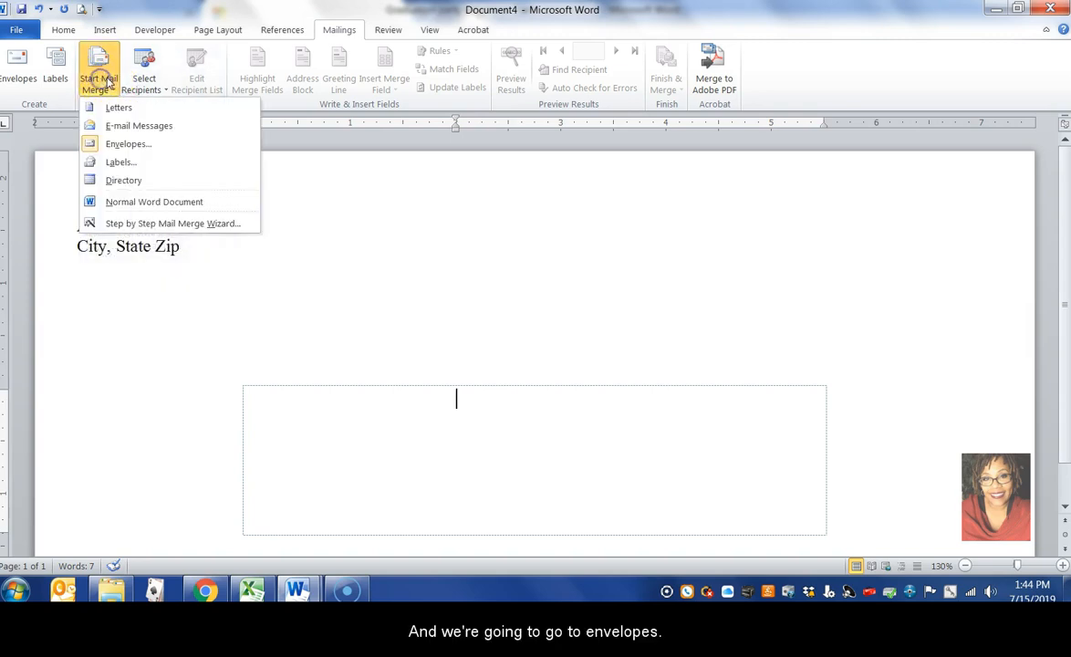
left_click(167, 225)
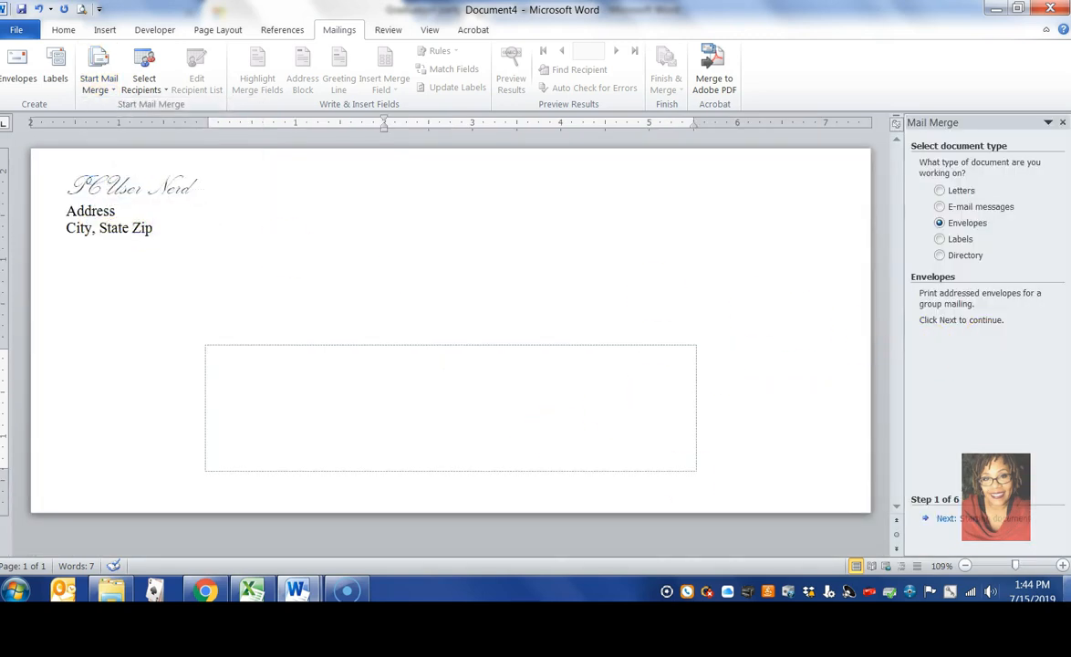
- Keep Envelopes and the current document in the wizard, check the envelope options without changing them, and advance to recipient selection
left_click(1008, 520)
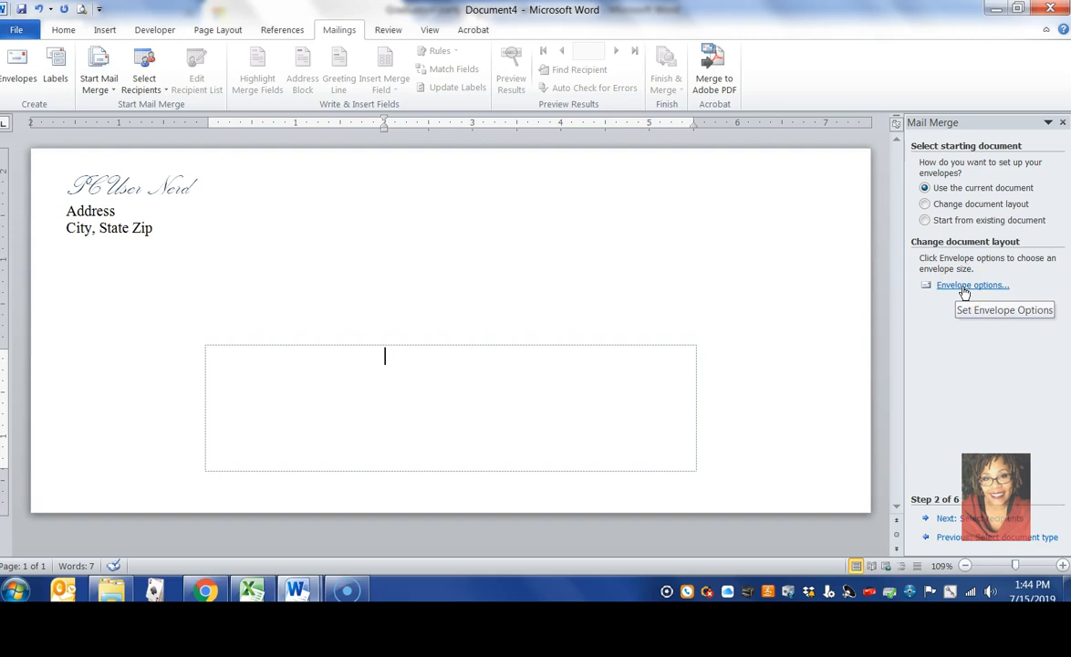
left_click(960, 353)
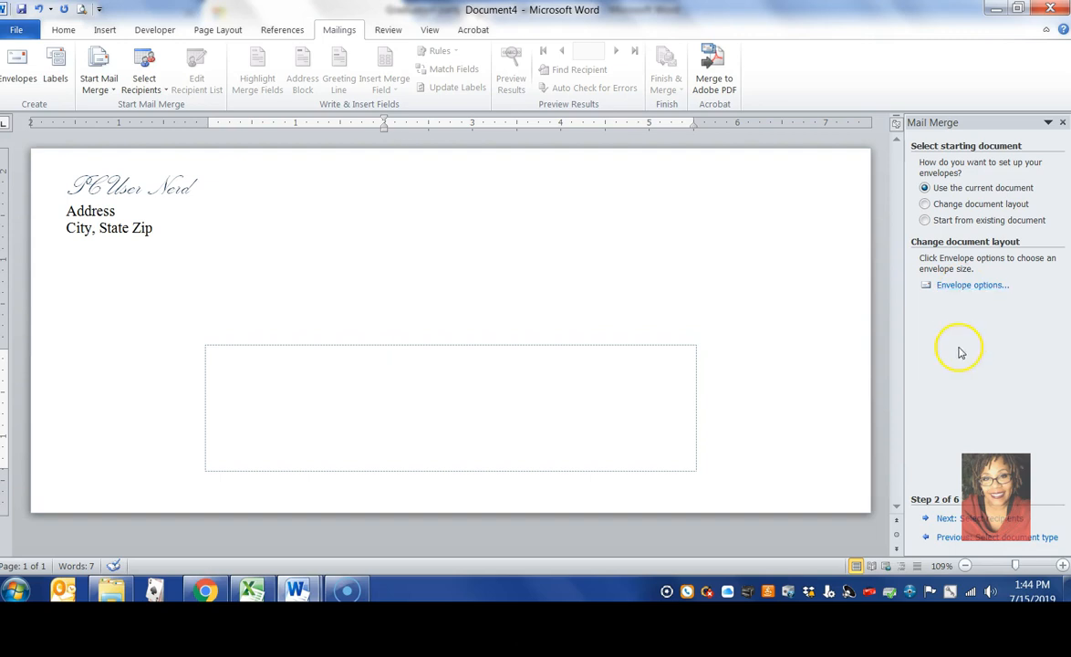
left_click(973, 285)
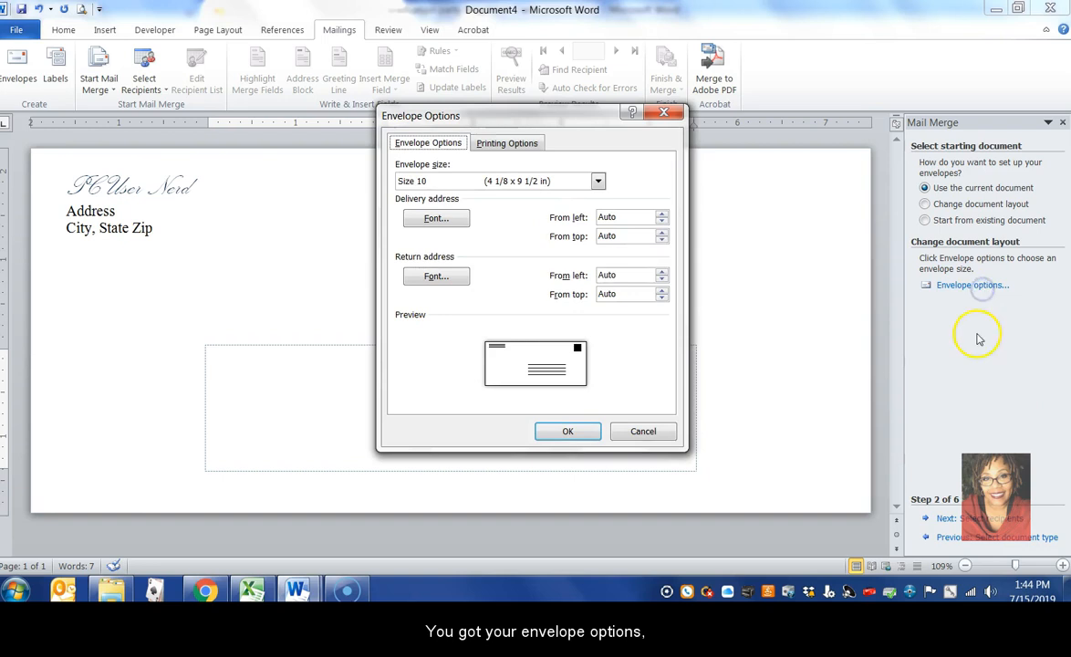
left_click(505, 143)
left_click(643, 433)
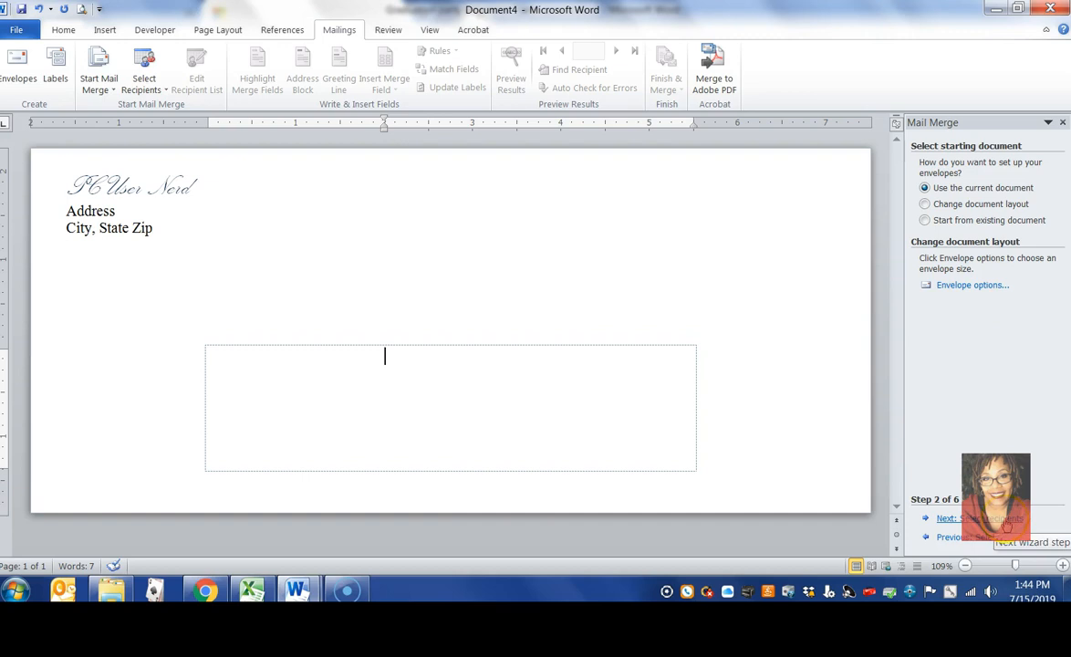
left_click(949, 518)
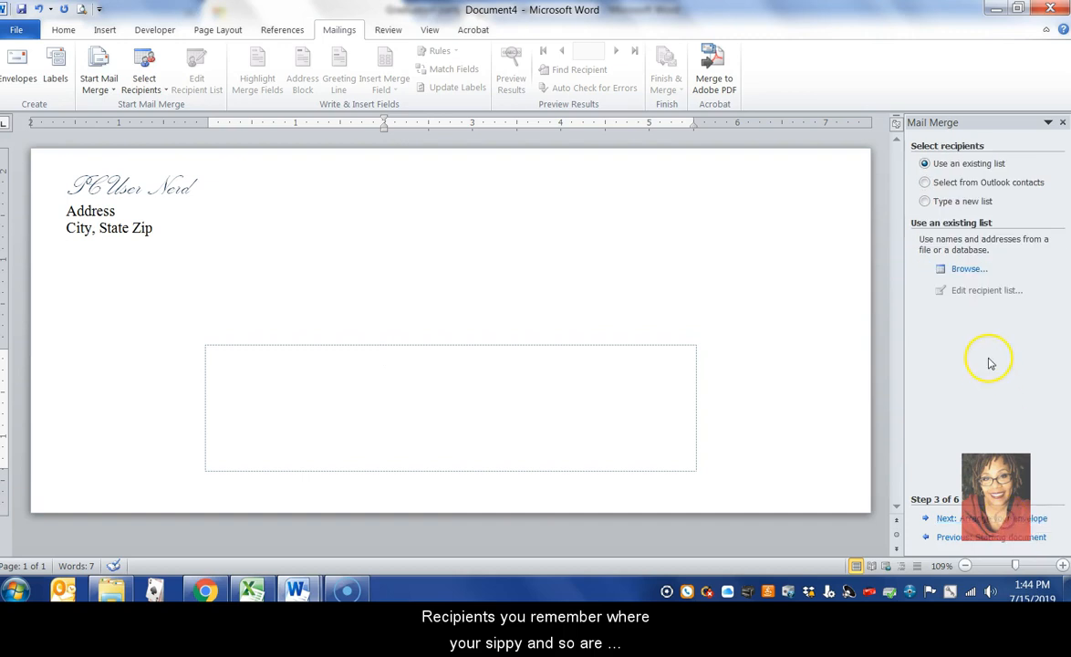
- Browse for an existing recipient list in the PC User Nerd Docs folder of the Documents library
left_click(969, 270)
left_click_drag(191, 164, 178, 227)
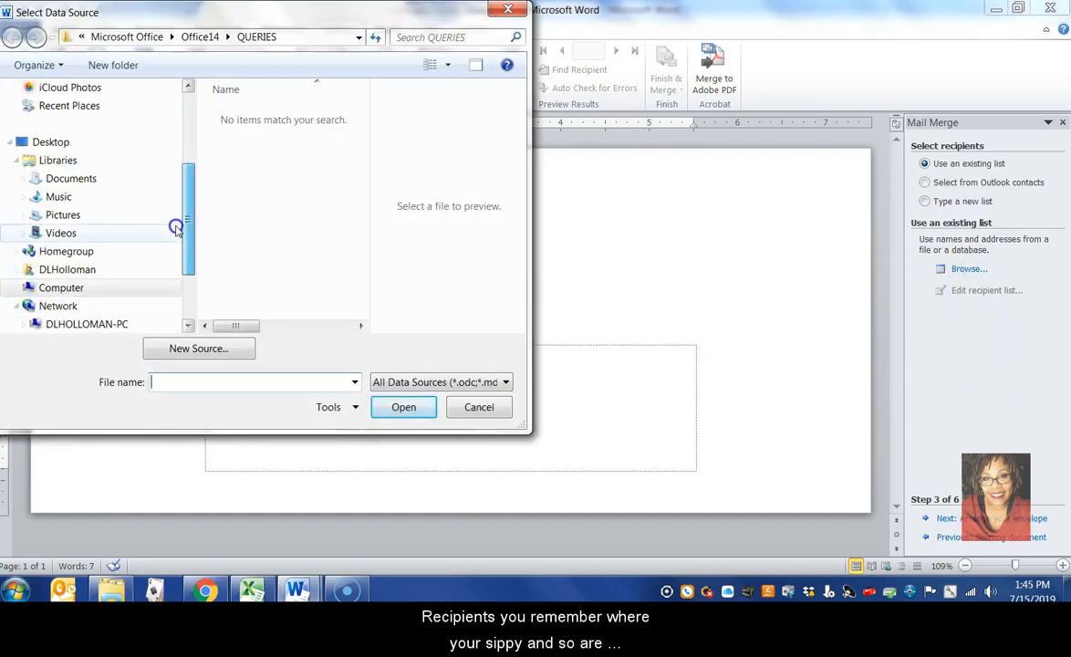
left_click(80, 179)
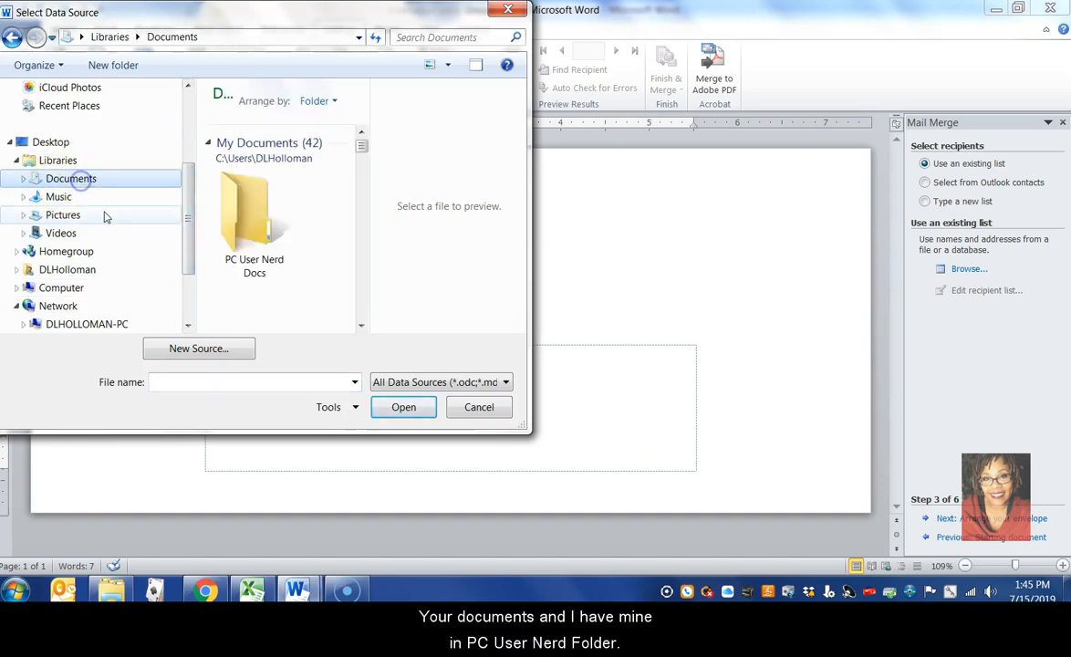
double_click(232, 239)
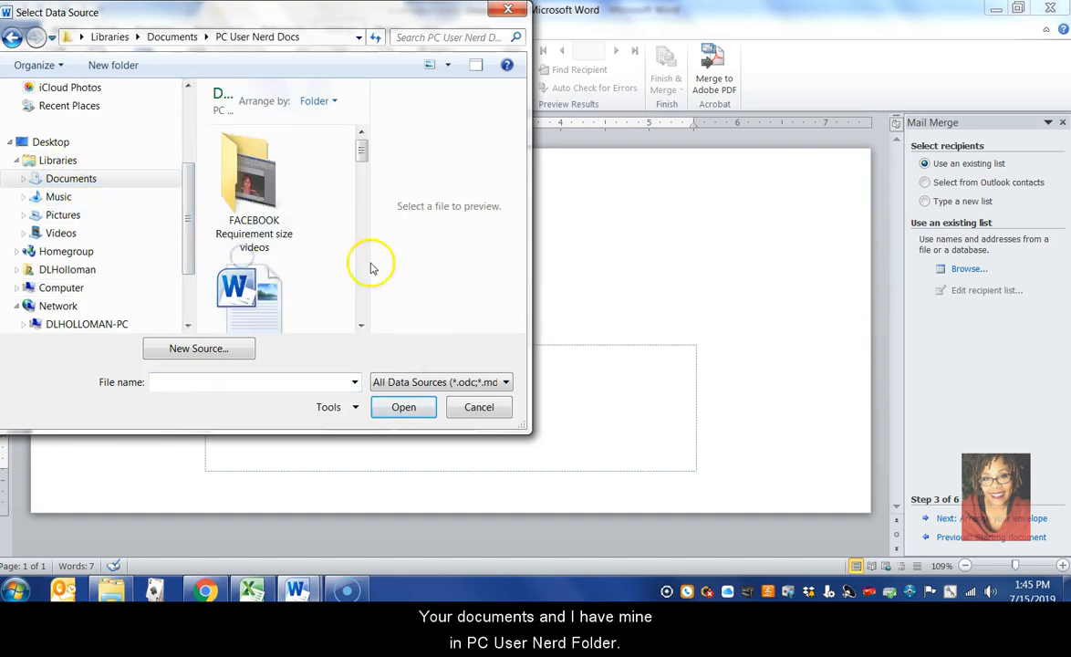
- Select Personal Address List 2.xlsx as the data source and use its Sheet1$ table
left_click(360, 327)
left_click(360, 326)
left_click(360, 327)
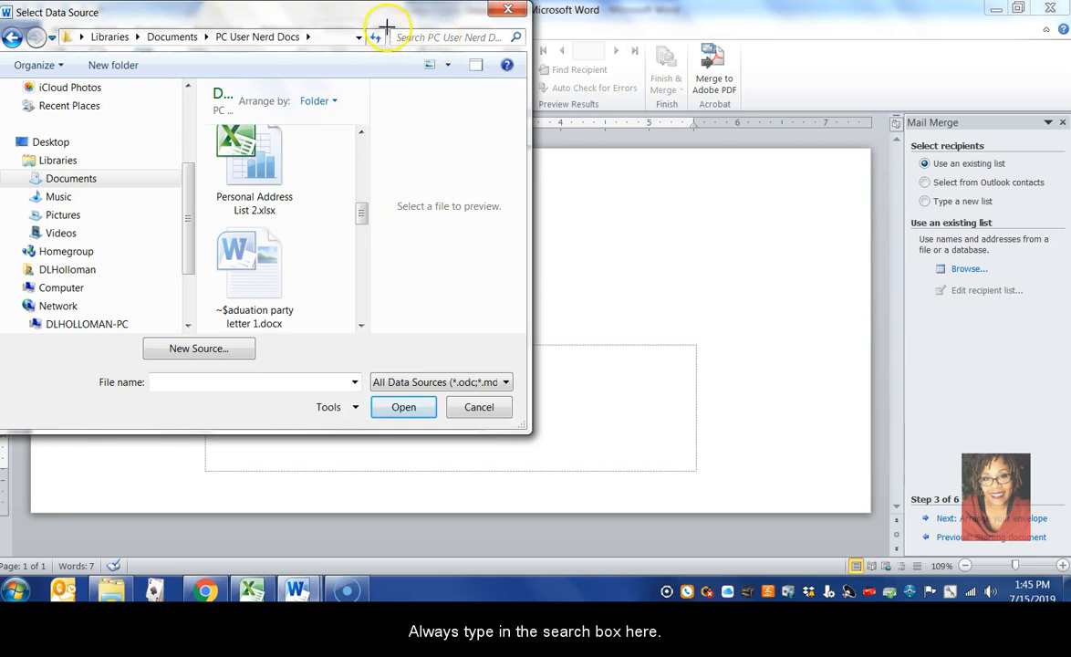
left_click_drag(415, 51, 520, 55)
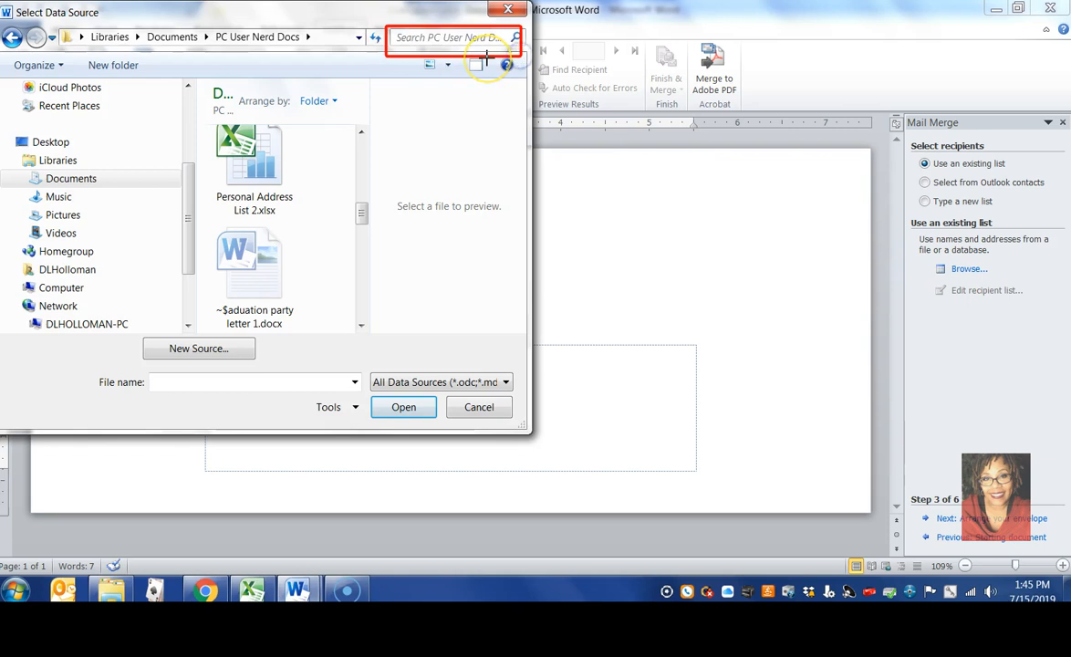
key("Escape")
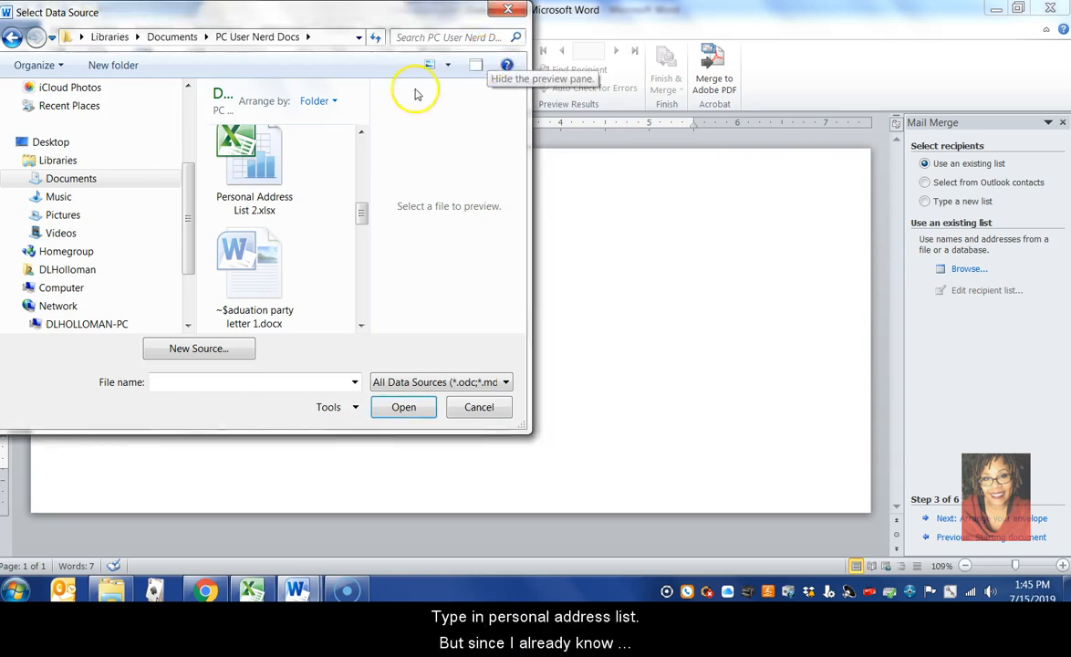
left_click(276, 202)
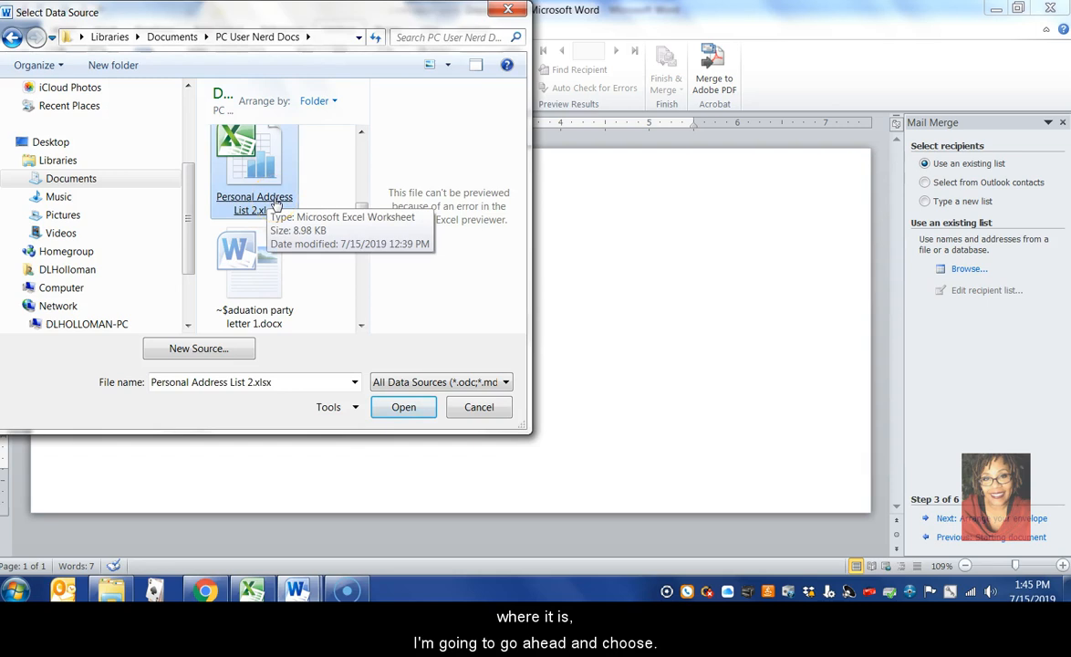
double_click(271, 202)
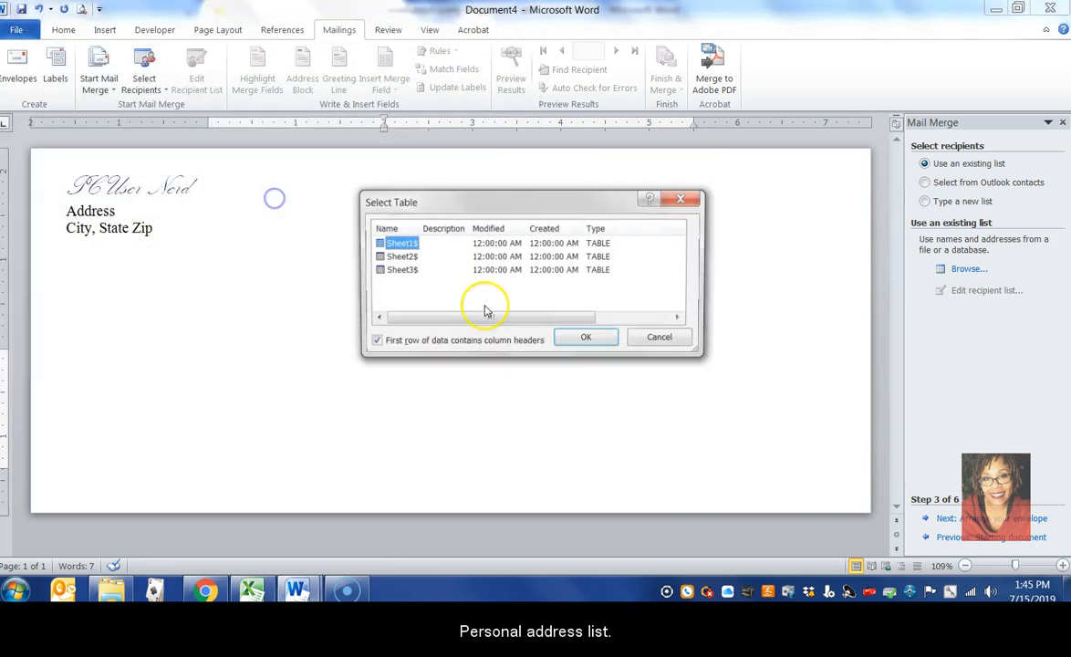
double_click(394, 242)
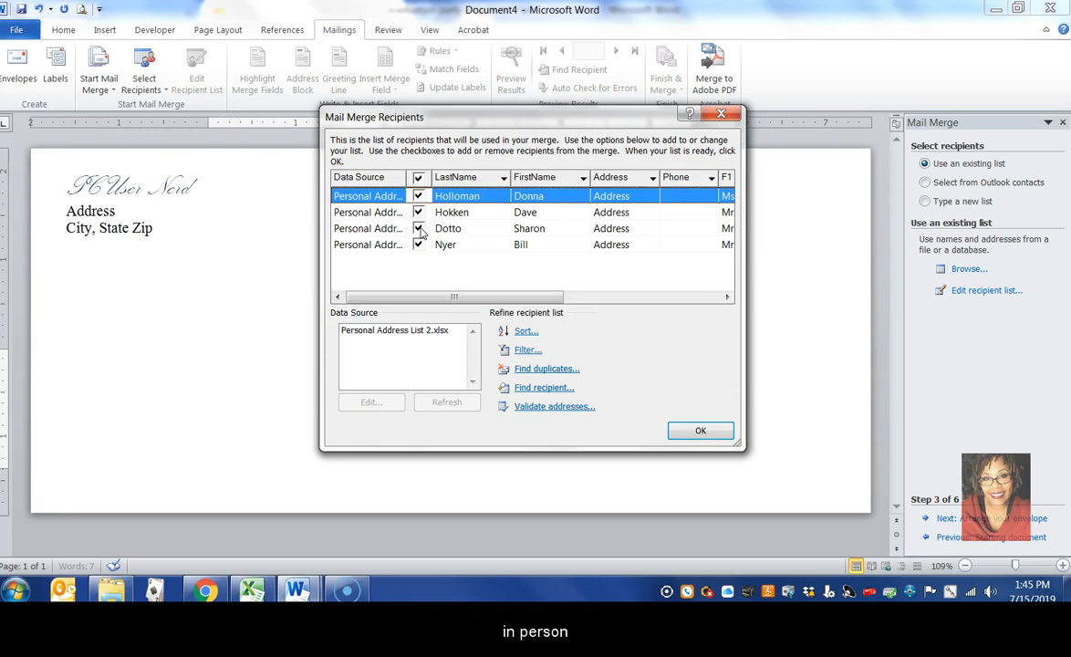
- Look through the recipient list's columns and accept the list with every recipient included
left_click(419, 229)
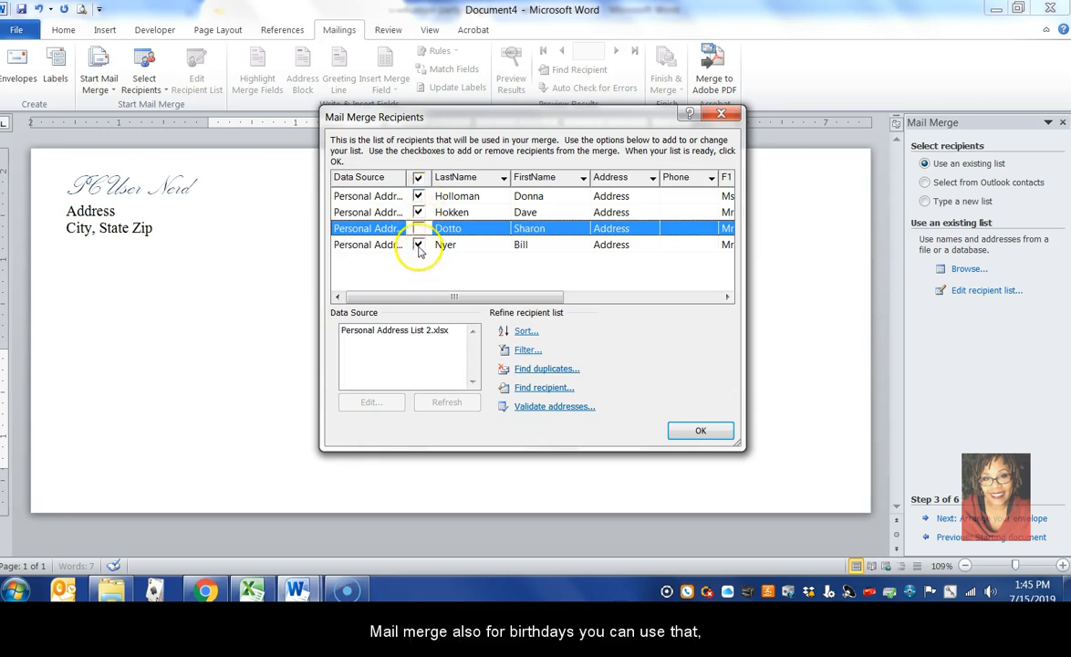
left_click_drag(478, 297, 630, 299)
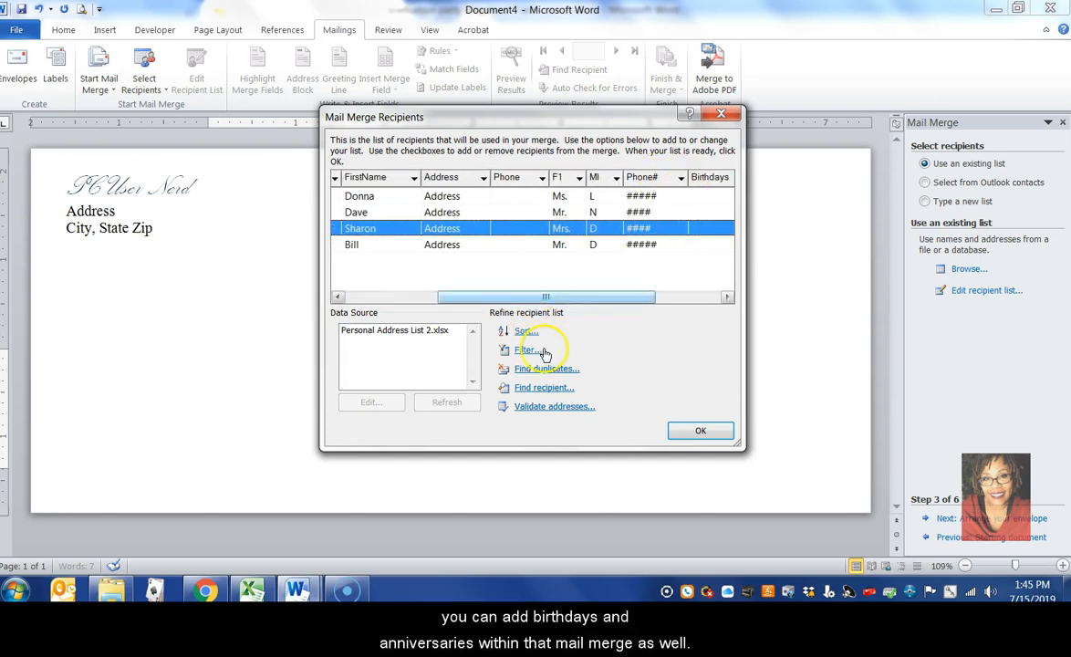
left_click_drag(559, 299, 436, 298)
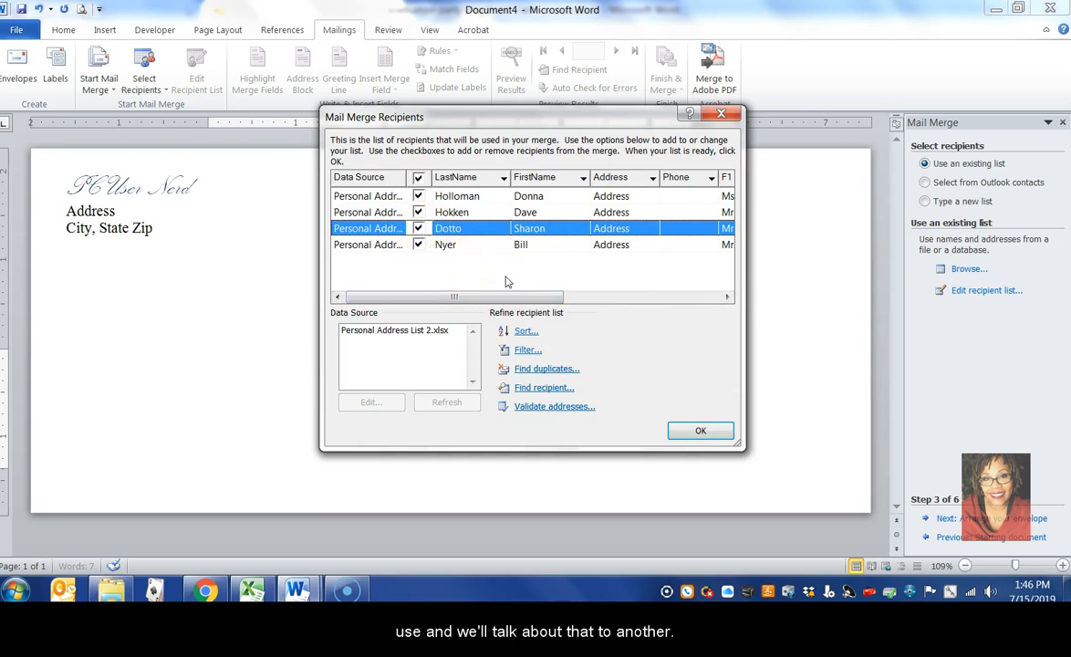
left_click(701, 432)
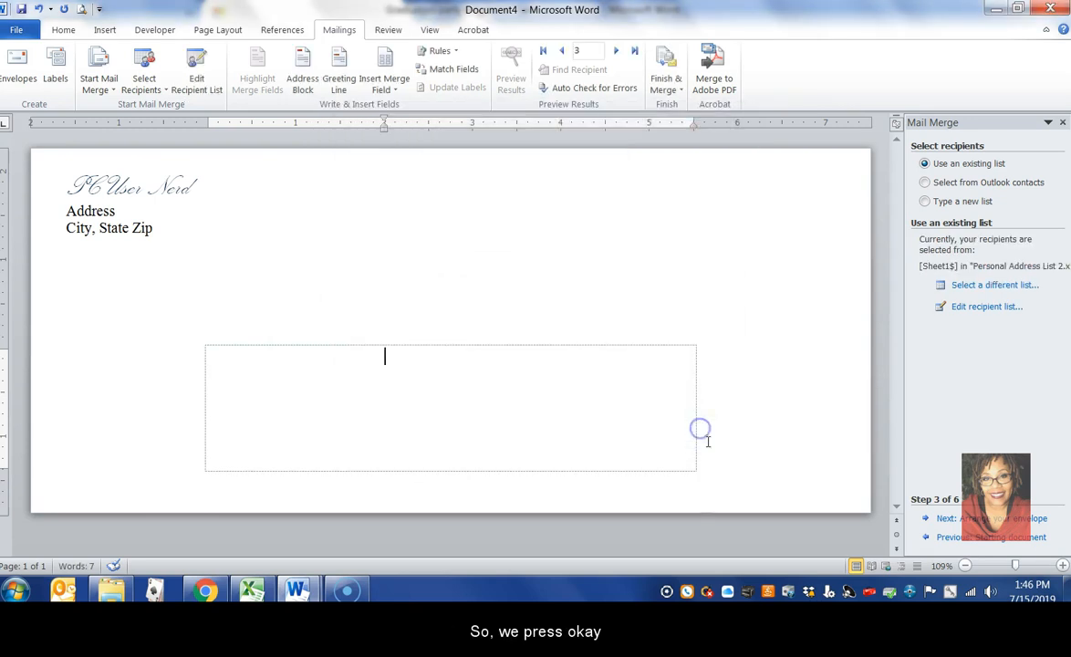
- Insert an address block using the "Josh Randall Jr." name format in the delivery area, previewing it for several recipients
left_click(304, 82)
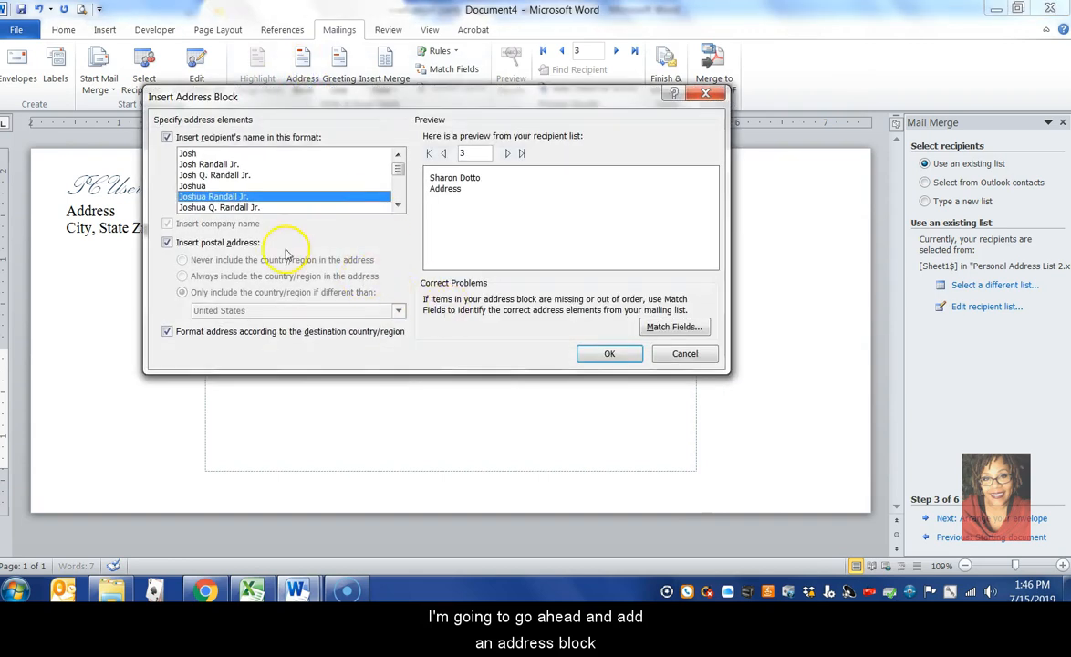
left_click(220, 165)
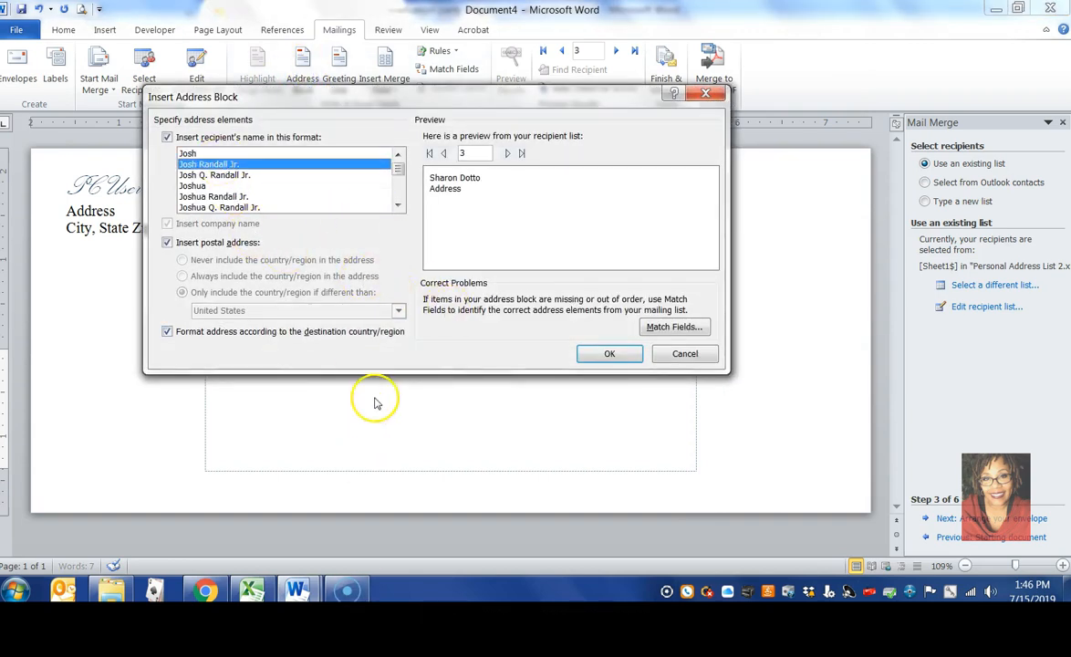
left_click(443, 154)
left_click(508, 154)
left_click(508, 153)
left_click(508, 153)
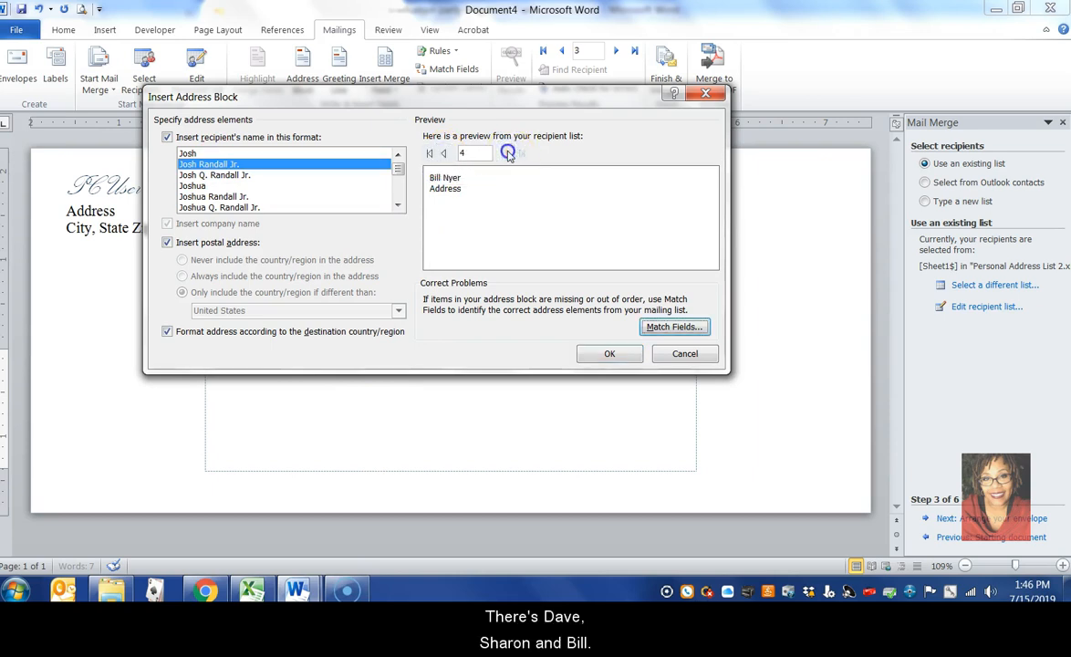
left_click(609, 355)
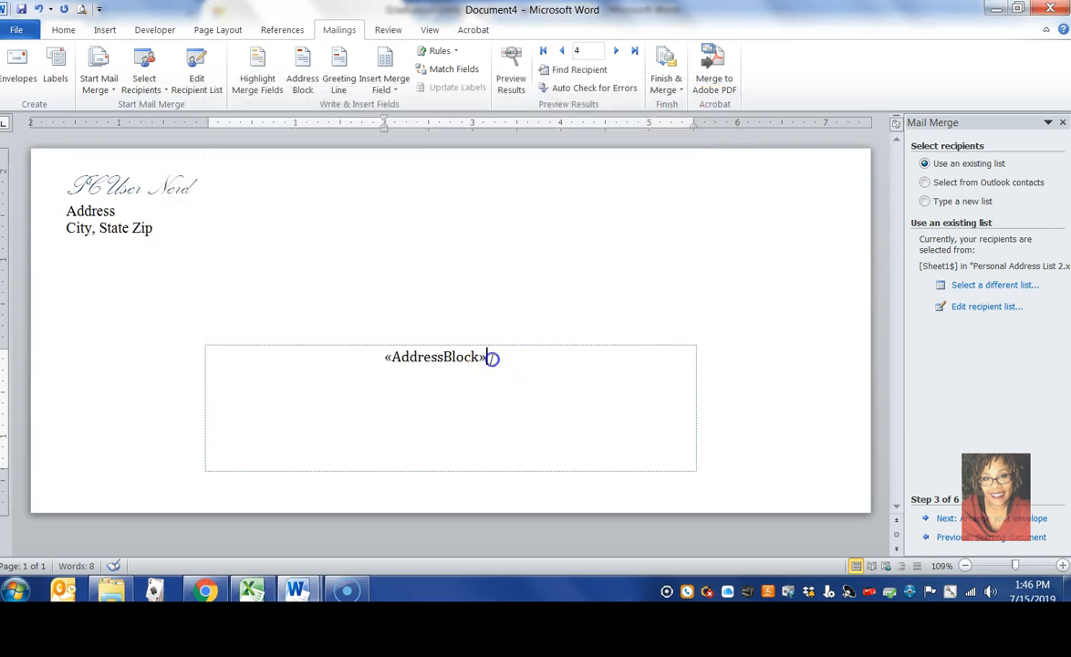
- Try inserting the address block again in the delivery area and delete the duplicate block
left_click_drag(491, 357, 373, 355)
left_click(302, 71)
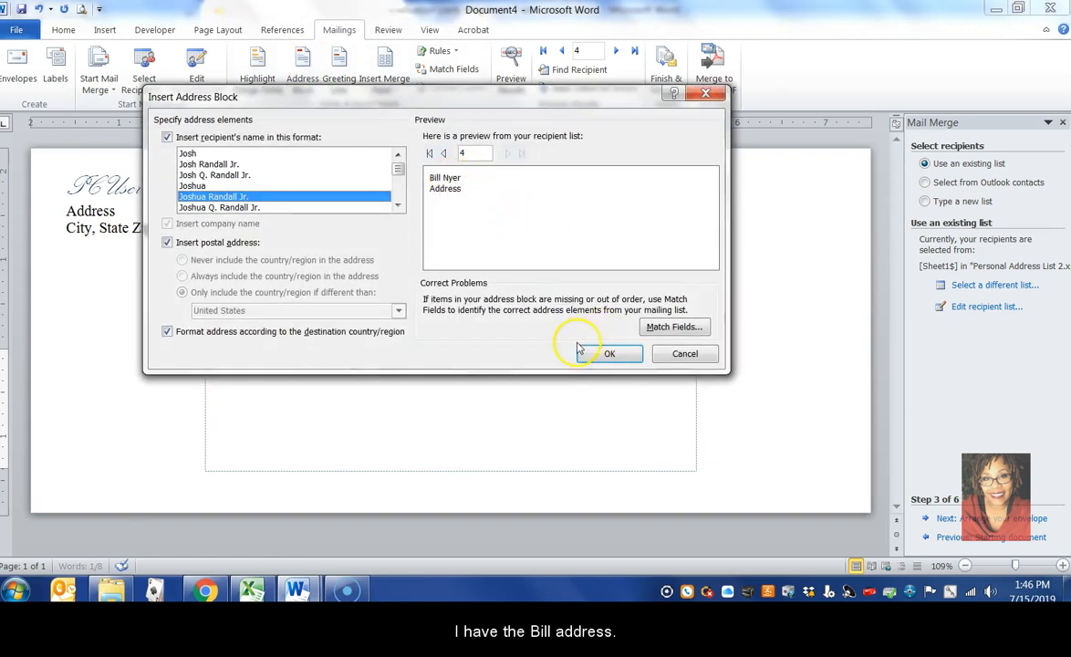
left_click(610, 354)
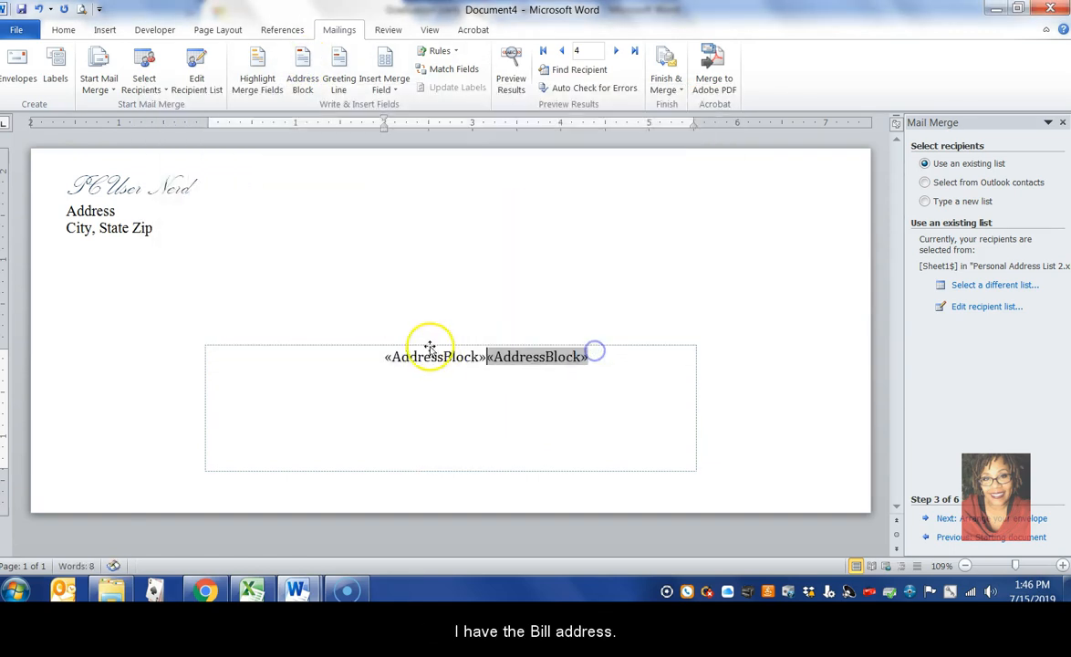
double_click(507, 358)
key("Delete")
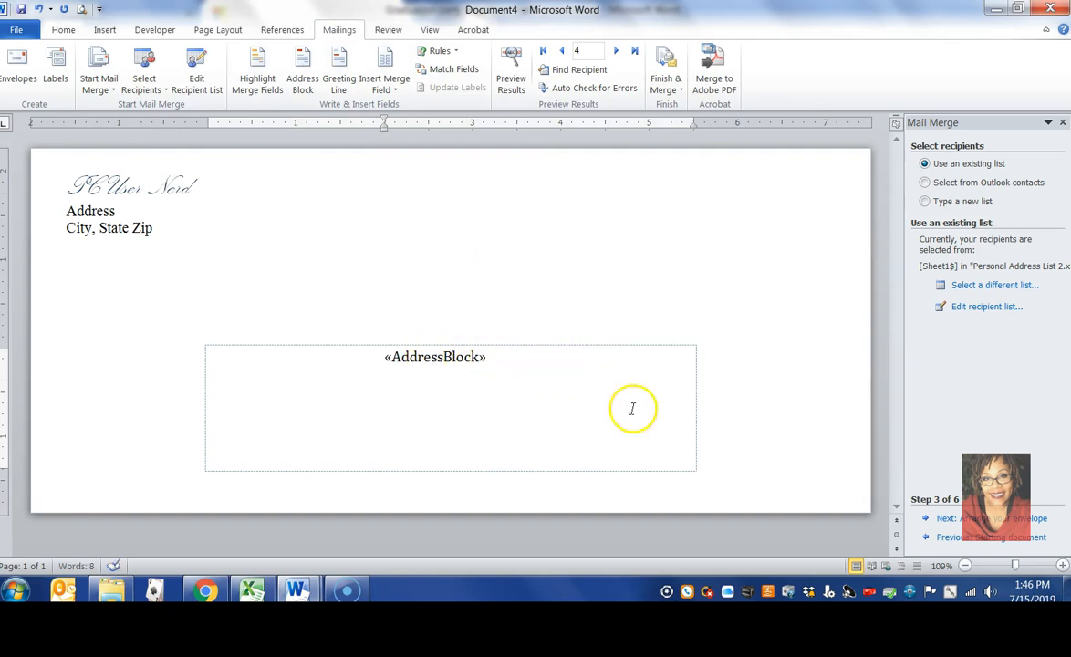
- Advance the wizard to the envelope preview and check the recipient list, keeping all recipients
left_click(1009, 519)
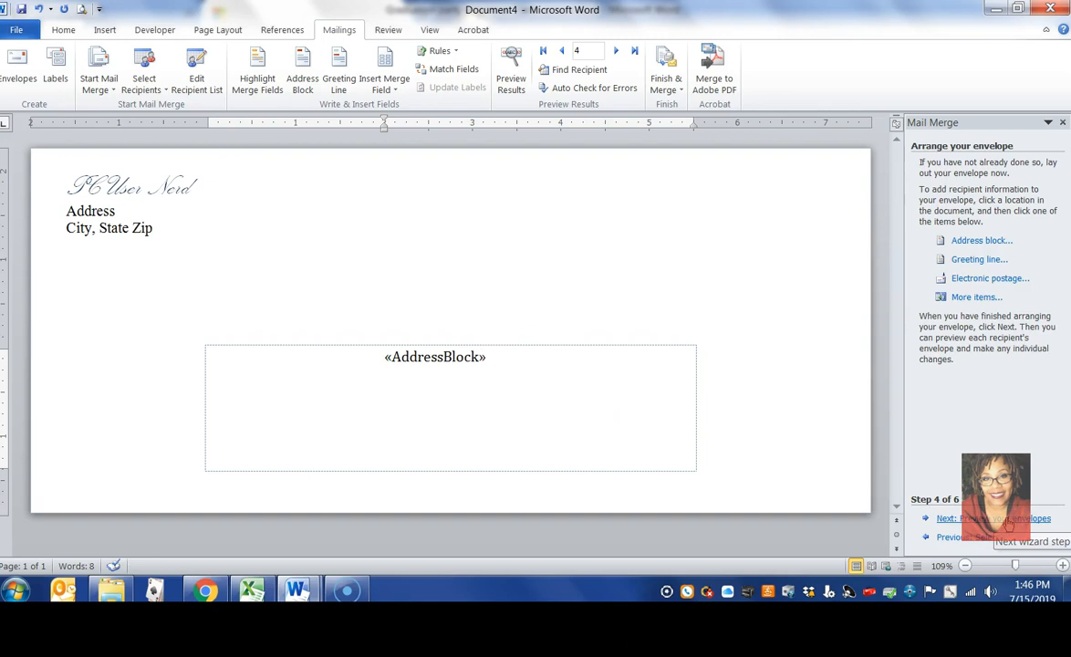
left_click(1009, 520)
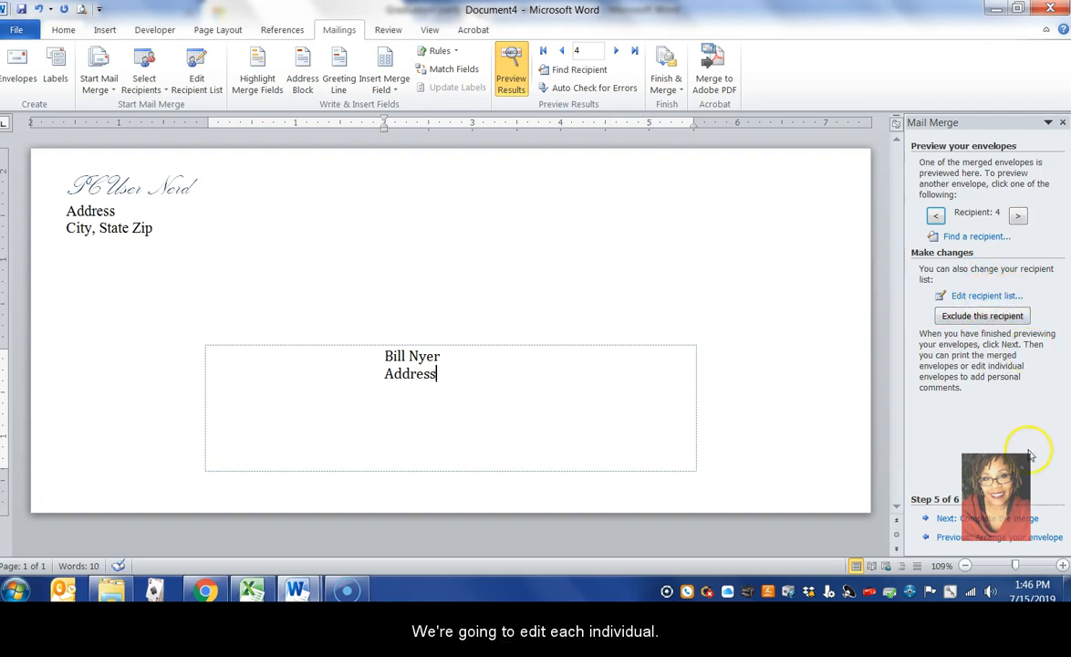
left_click(944, 296)
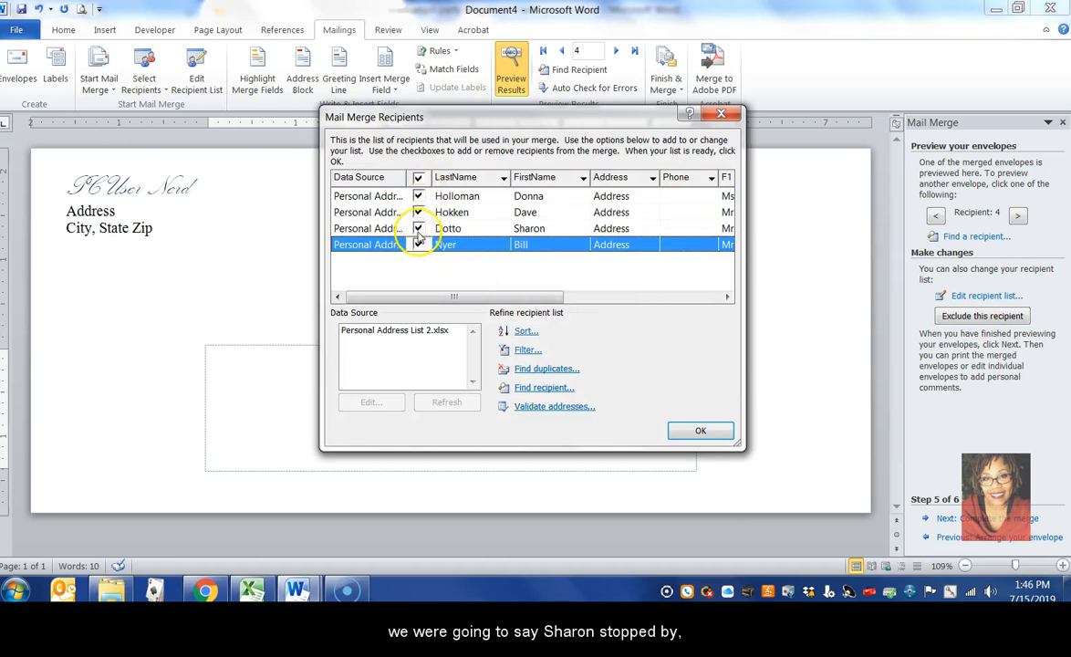
left_click(698, 434)
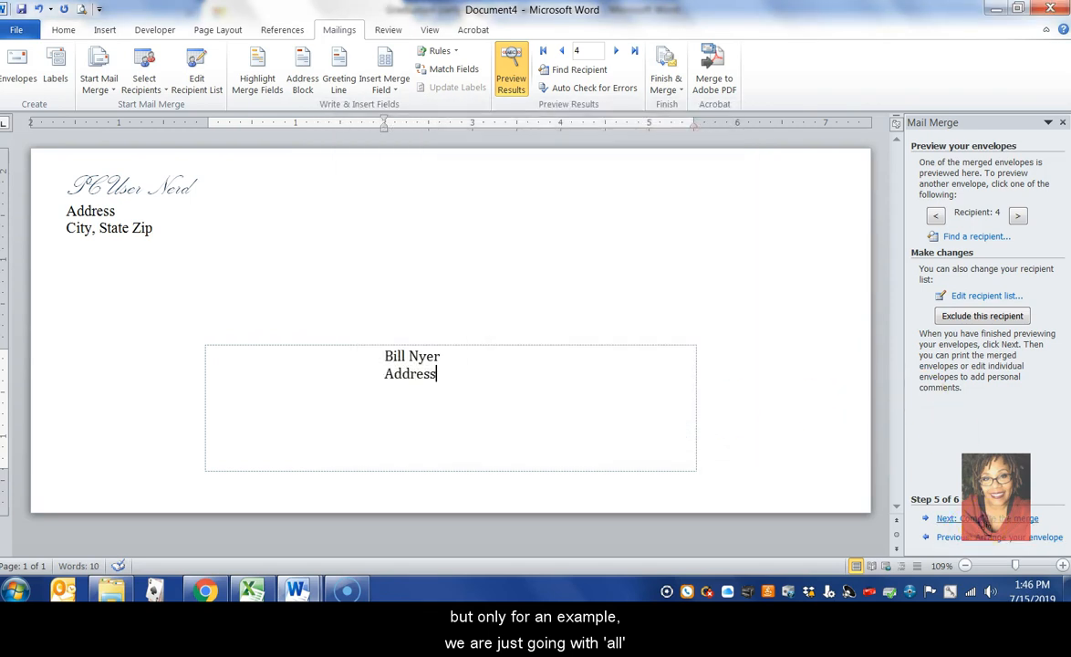
- Complete the merge by sending all records to a new document of individual envelopes
left_click(949, 518)
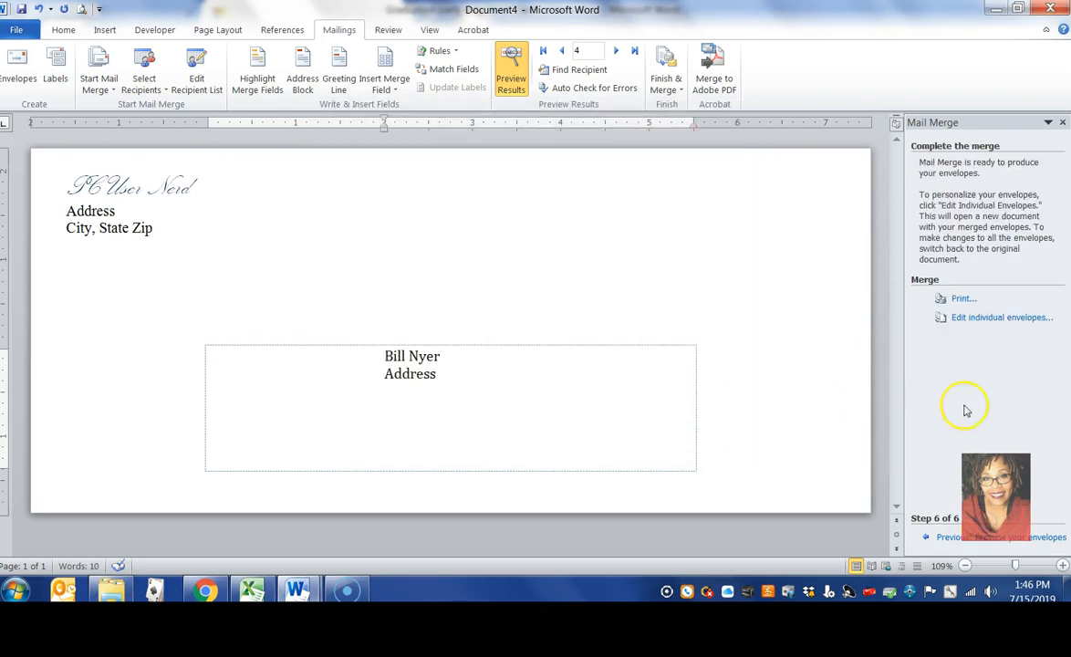
left_click(1002, 318)
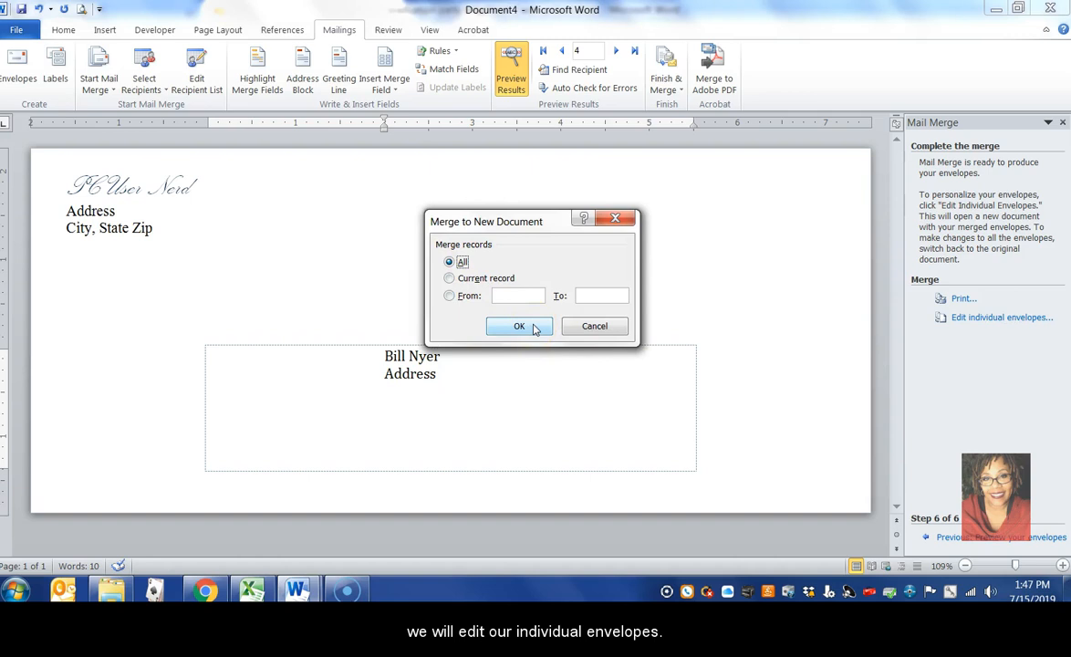
left_click(535, 328)
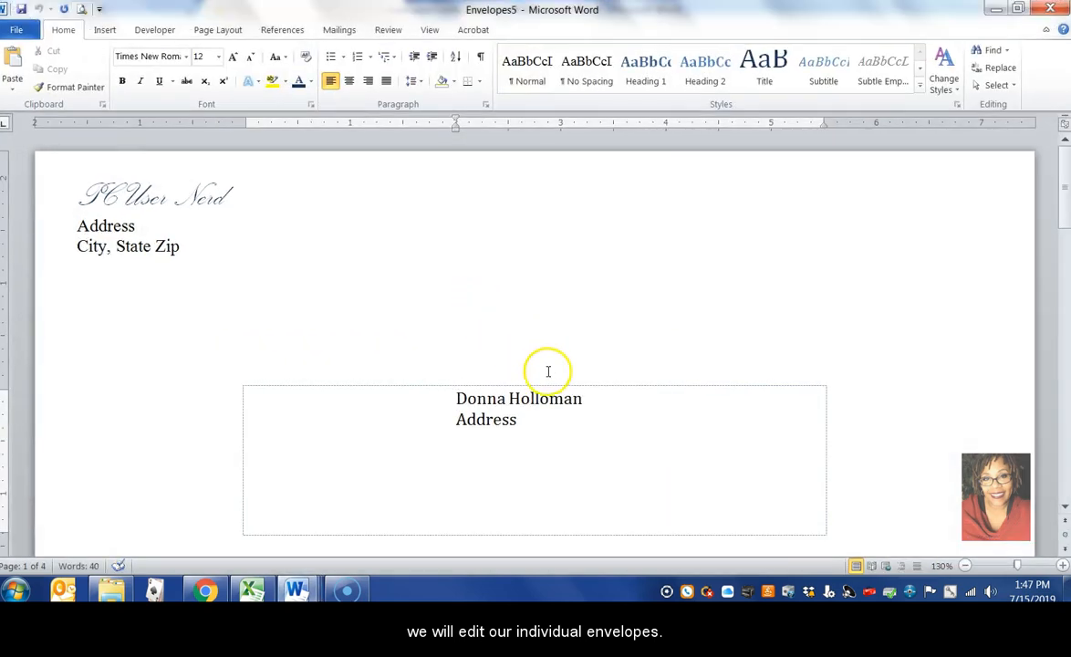
- Append ", Suite" to the delivery address line on the fourth envelope
scroll(603, 394, "down", 15)
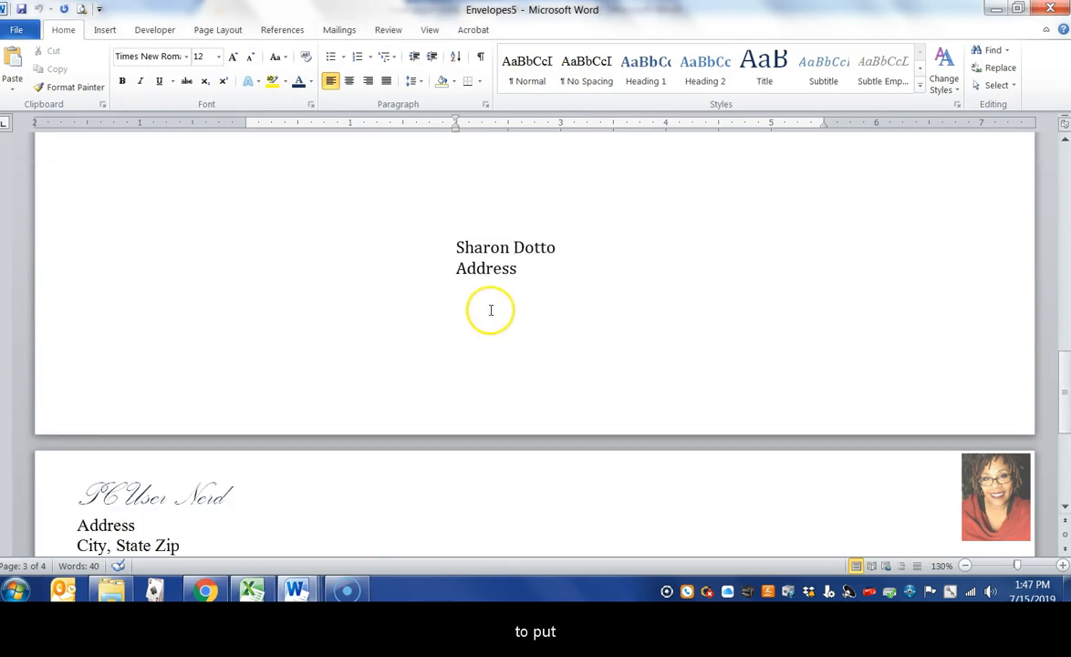
scroll(502, 283, "down", 4)
left_click(516, 455)
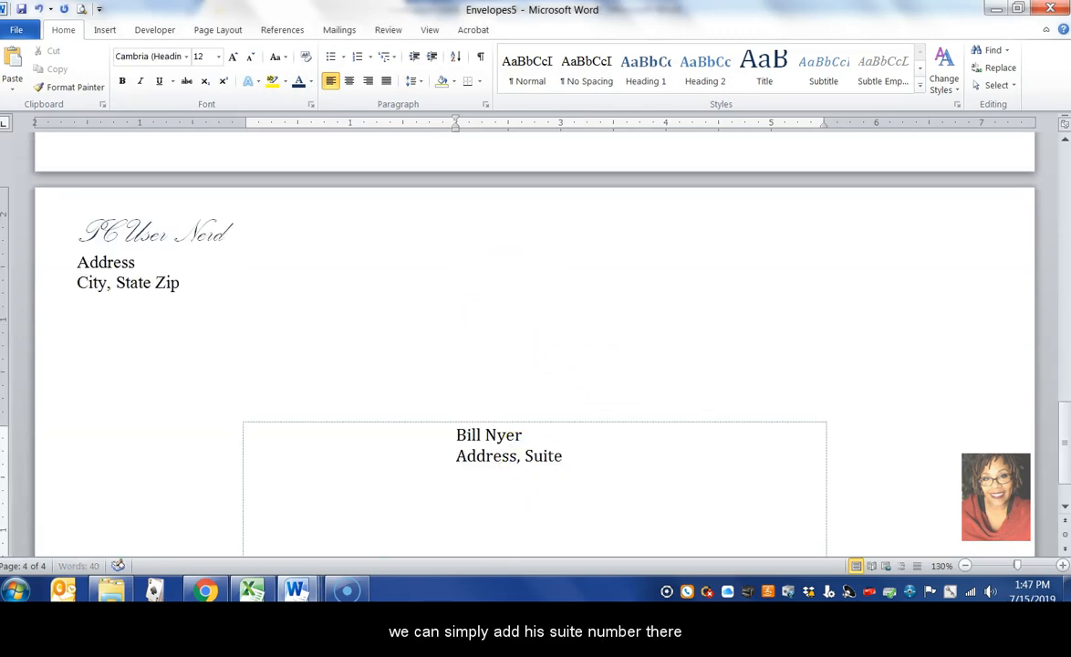
- Review the addresses on the merged envelopes, check the recipient list in Excel, and close Personal Address List 2.xlsx
scroll(594, 411, "up", 8)
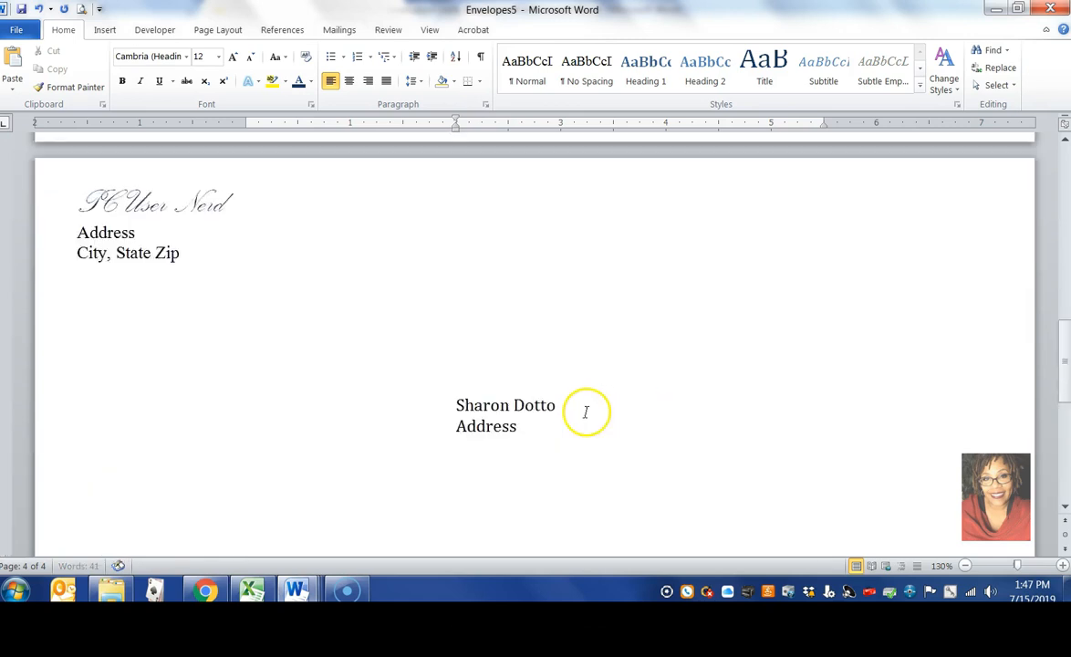
scroll(584, 405, "up", 4)
scroll(383, 299, "up", 1)
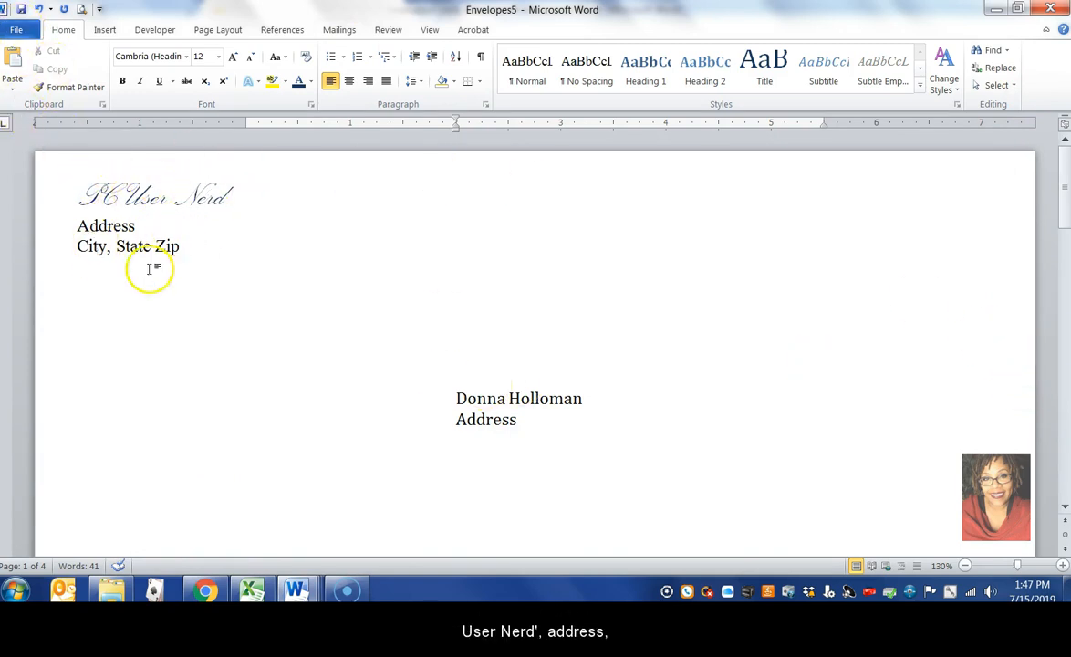
scroll(200, 396, "down", 3)
scroll(200, 396, "down", 15)
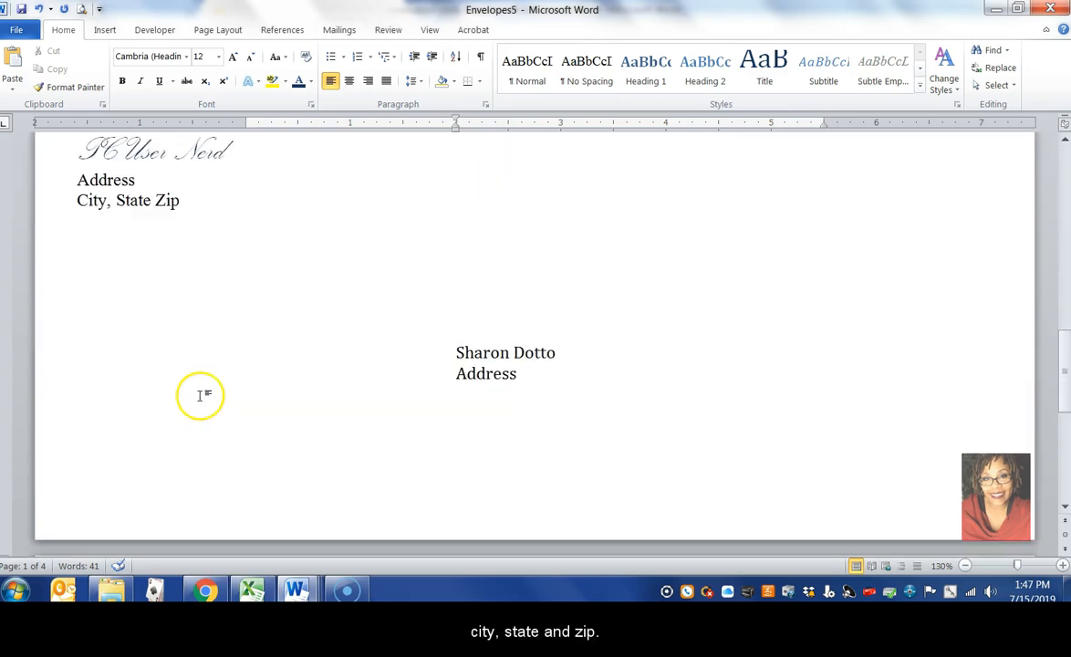
scroll(620, 392, "up", 10)
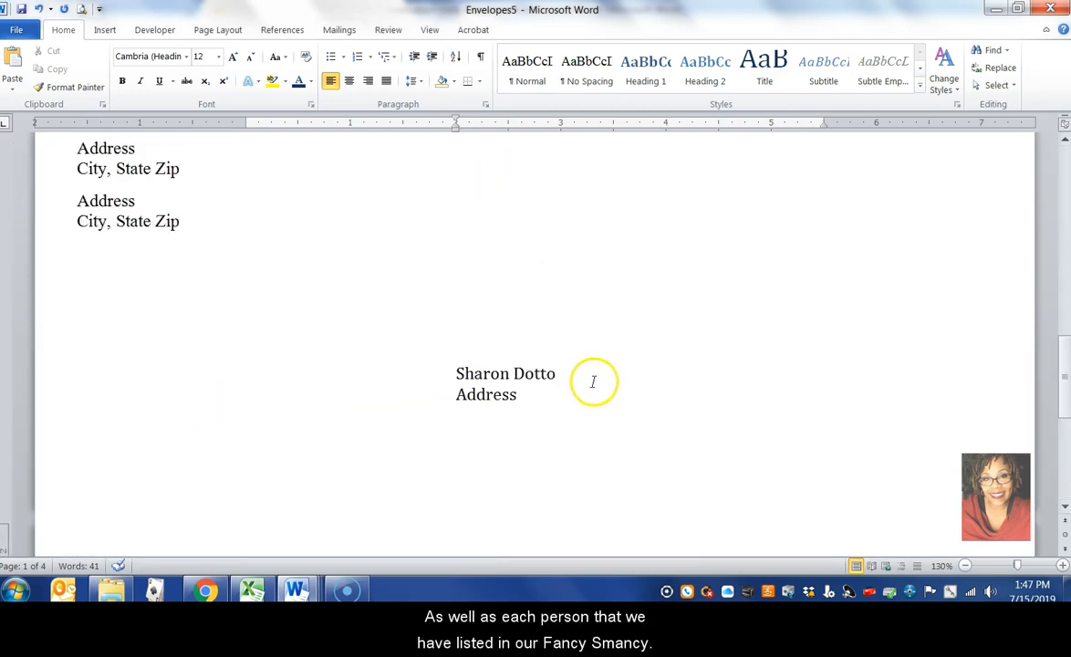
scroll(590, 380, "up", 1)
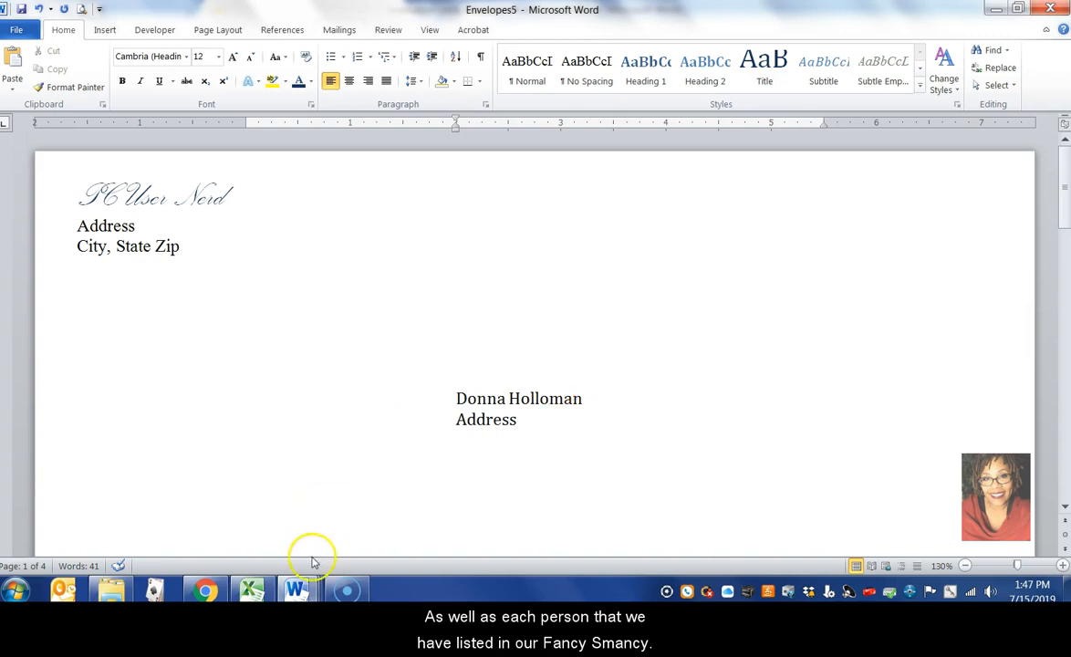
left_click(252, 590)
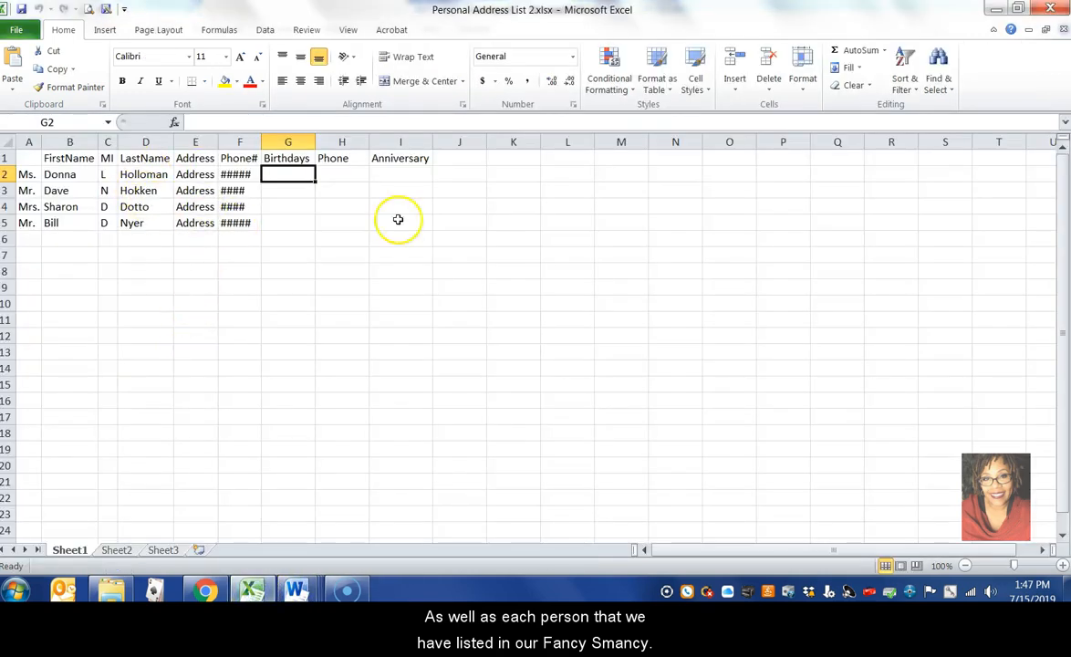
left_click(1052, 9)
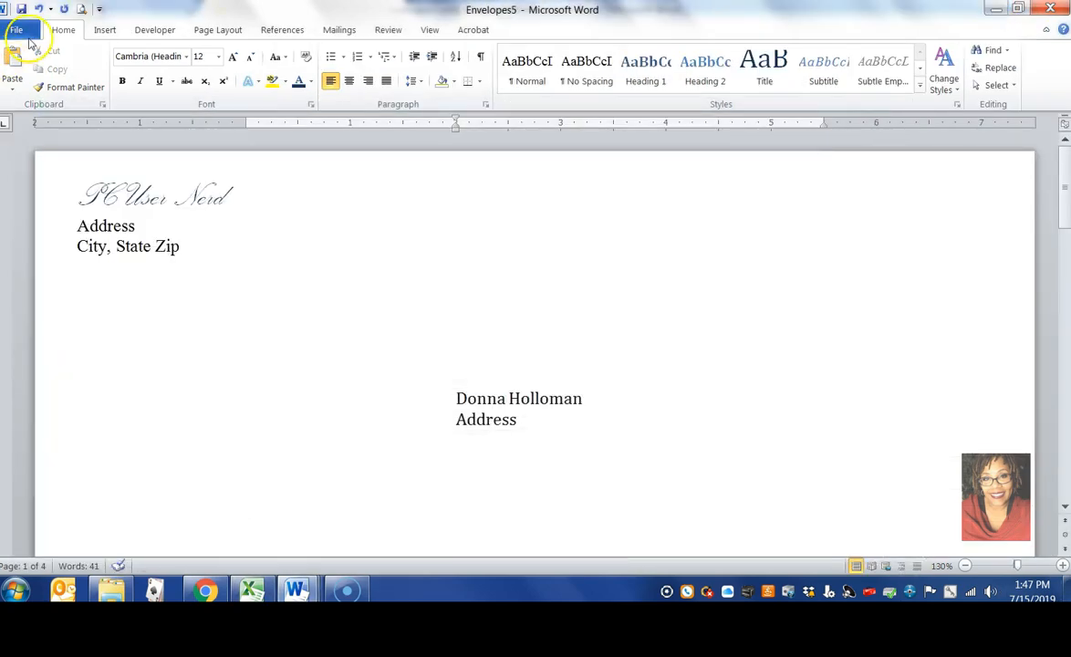
- Check the print settings and preview for the merged envelopes, and return to the document to view the envelopes
left_click(18, 31)
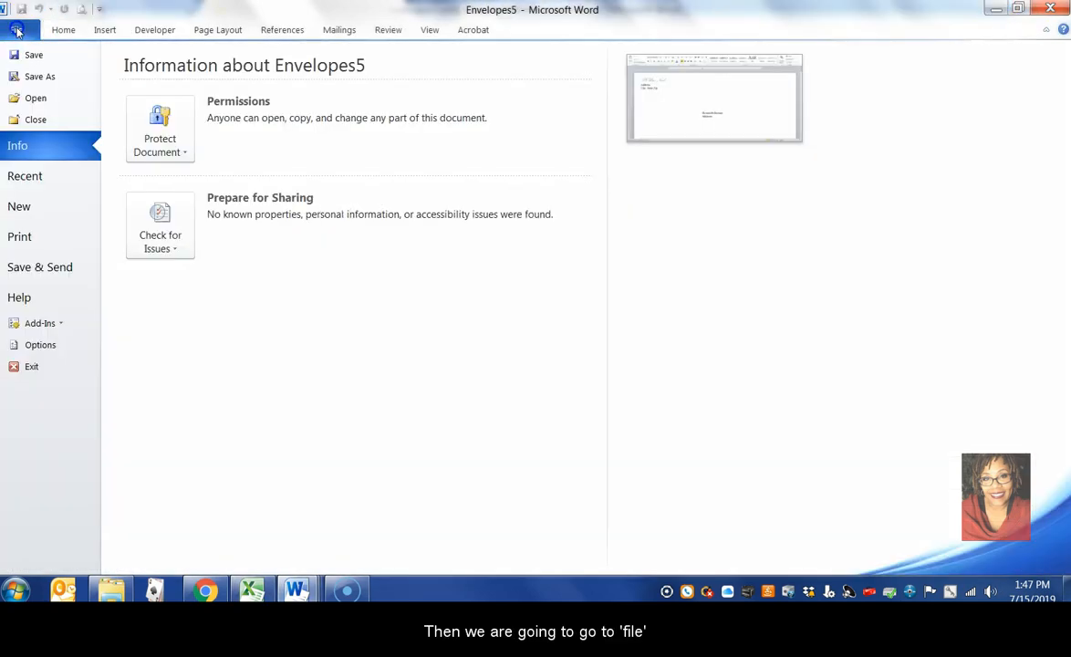
left_click(37, 242)
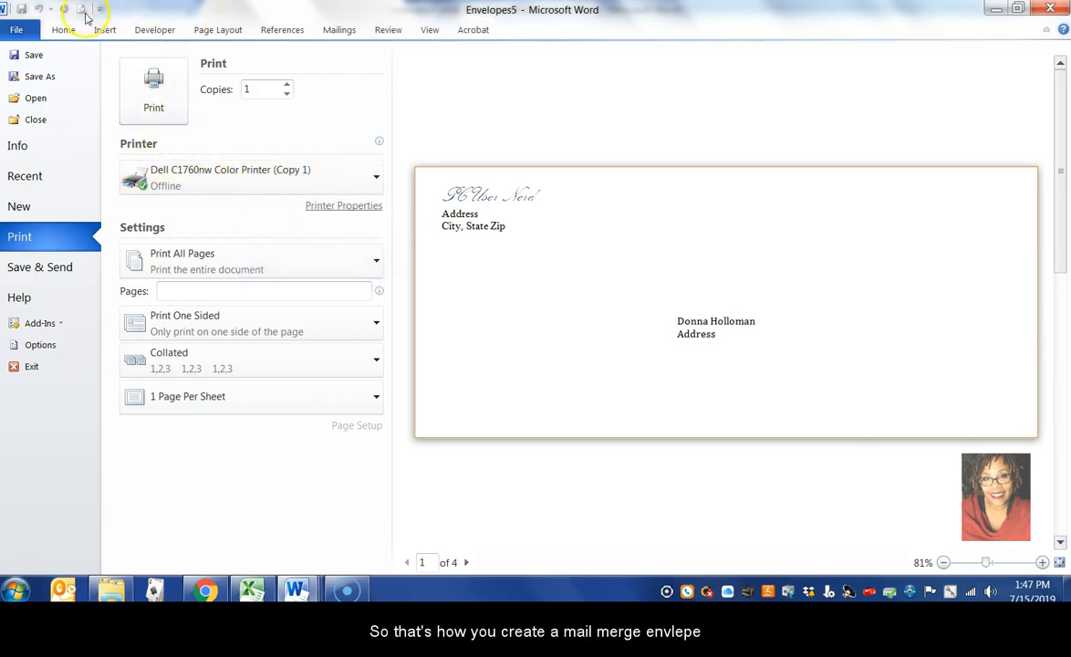
left_click(58, 30)
scroll(614, 239, "down", 20)
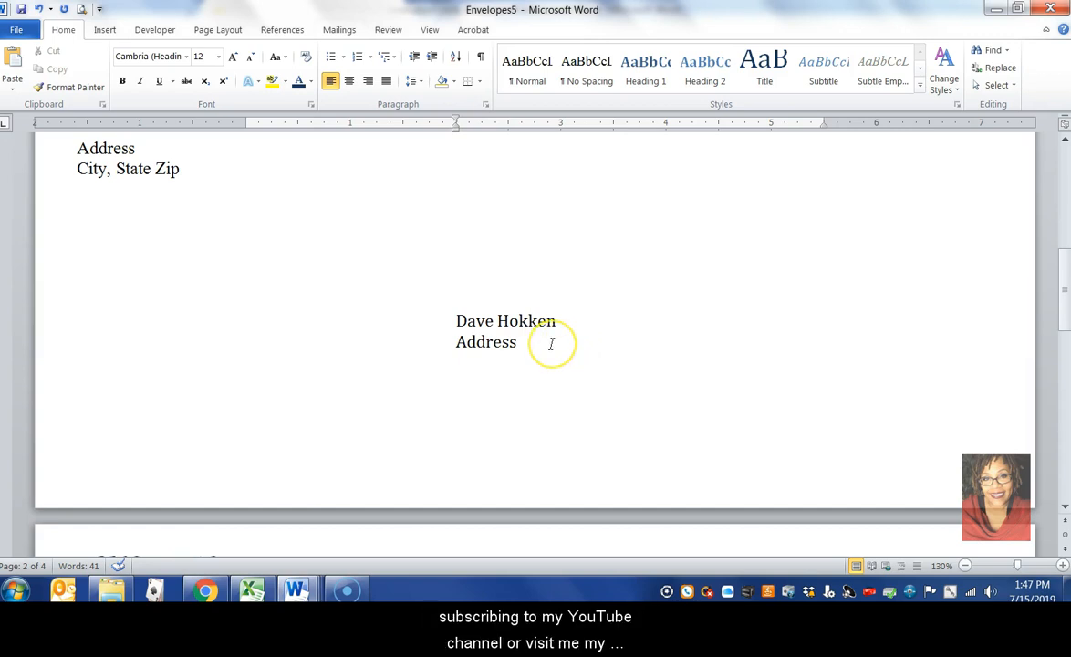
left_click(521, 357)
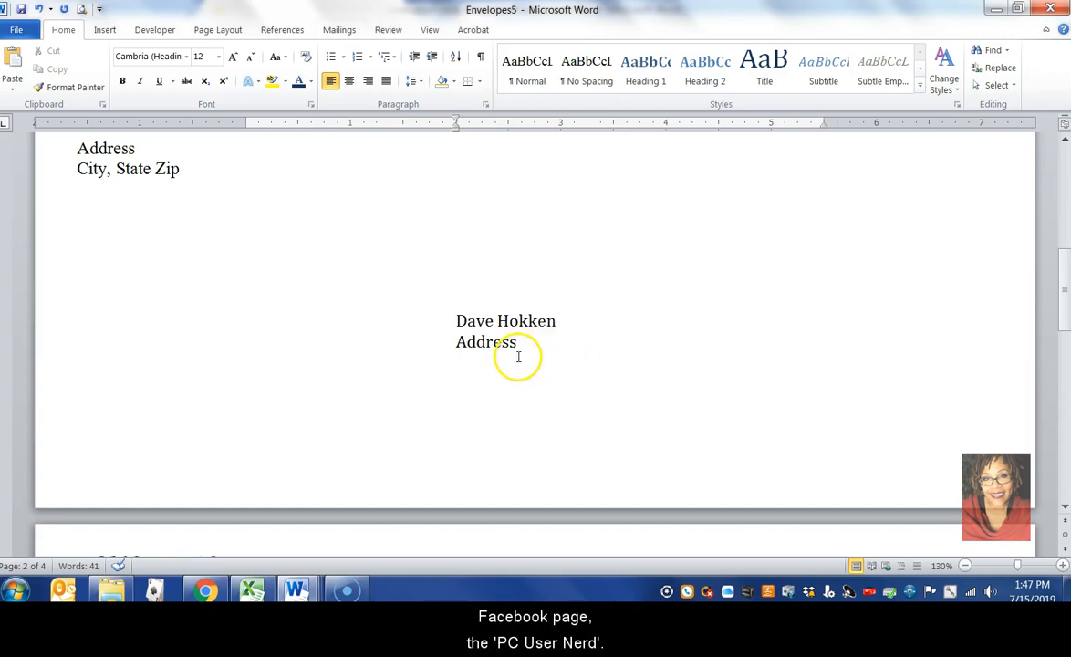